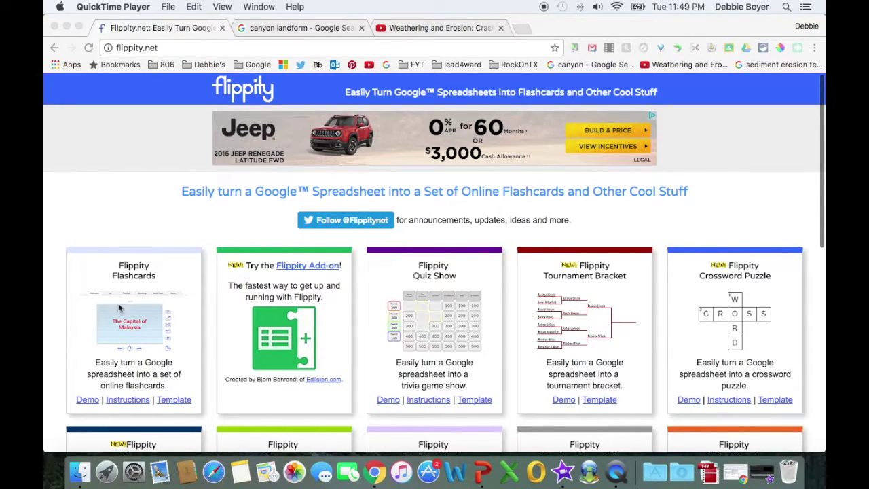
Open the demo flashcards, flip the first card, and advance through the next cards
{"action": "left_click", "coordinate": [88, 403]}
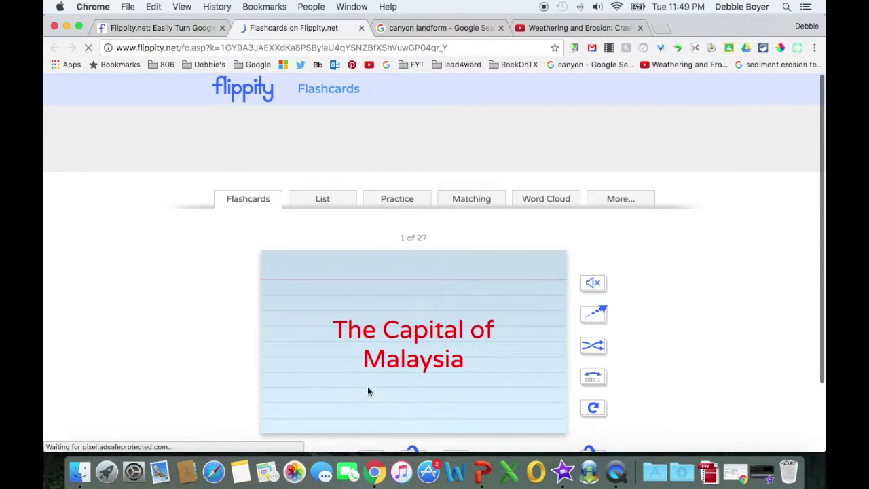
{"action": "scroll", "coordinate": [367, 390], "scroll_direction": "down", "scroll_amount": 2}
{"action": "left_click", "coordinate": [413, 390]}
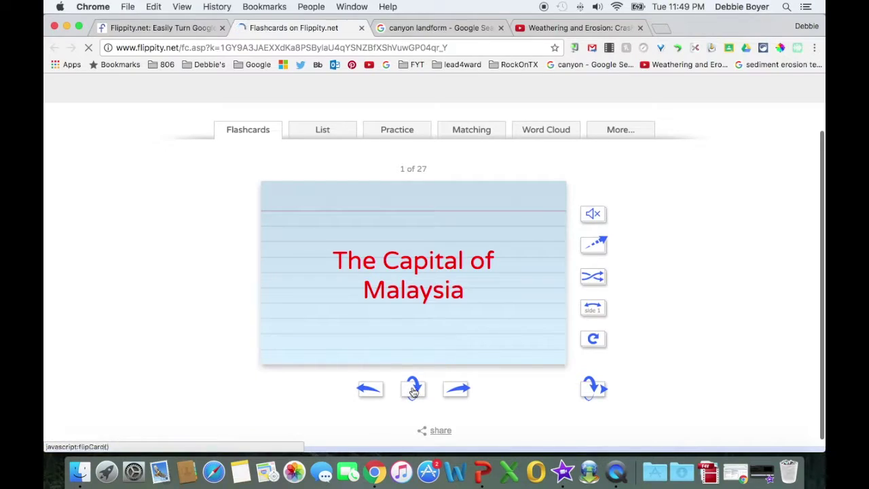
{"action": "left_click", "coordinate": [459, 390]}
{"action": "left_click", "coordinate": [459, 390]}
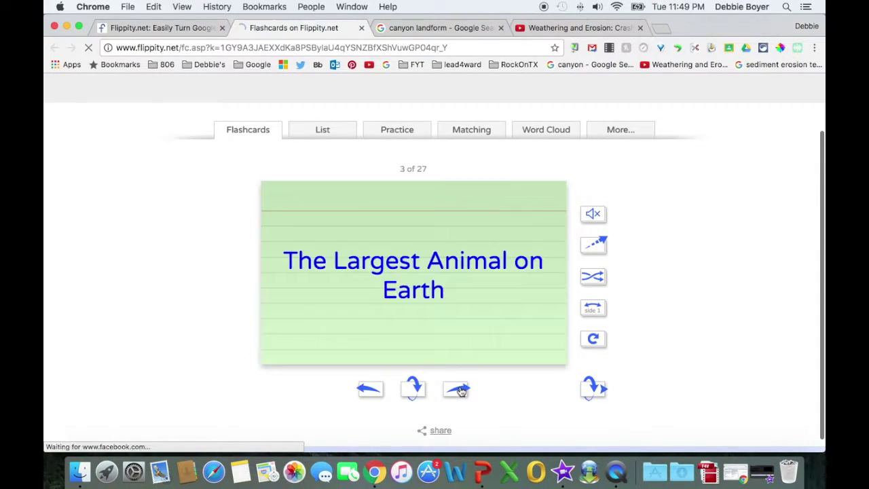
{"action": "left_click", "coordinate": [459, 391]}
{"action": "left_click", "coordinate": [459, 390]}
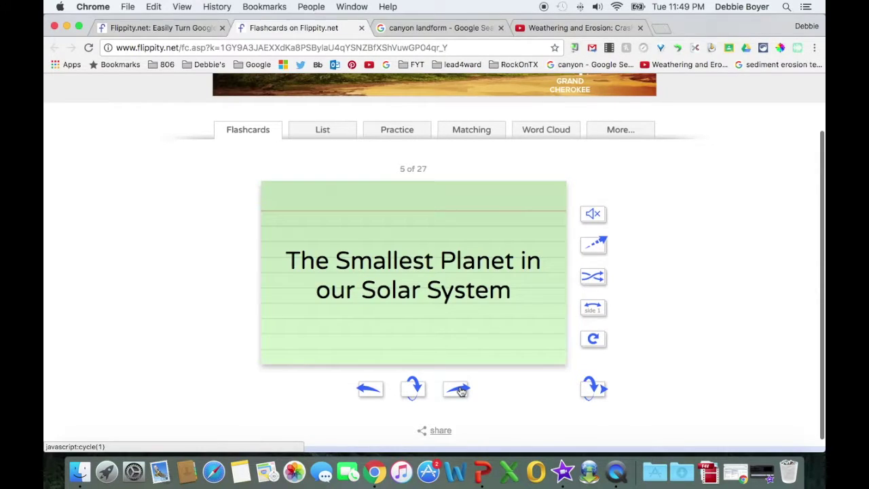
{"action": "left_click", "coordinate": [459, 390]}
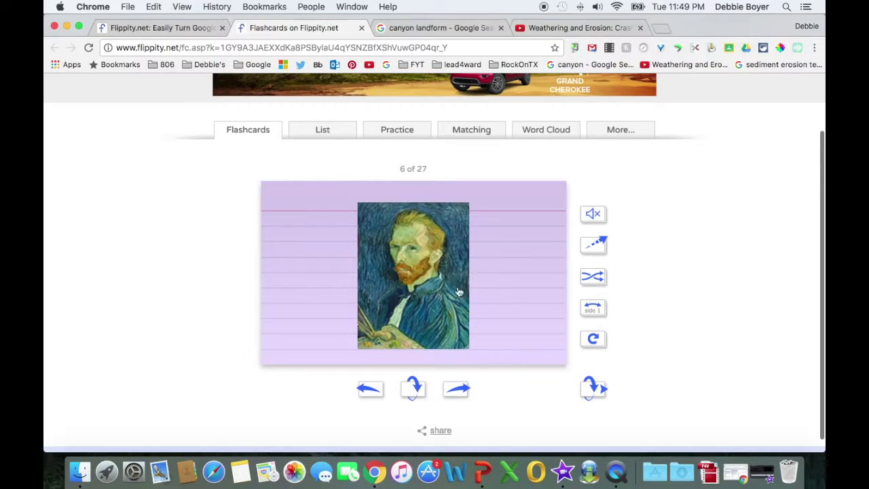
Flip the portrait card, advance to card 8, reveal its embedded video, then close the demo
{"action": "left_click", "coordinate": [419, 392]}
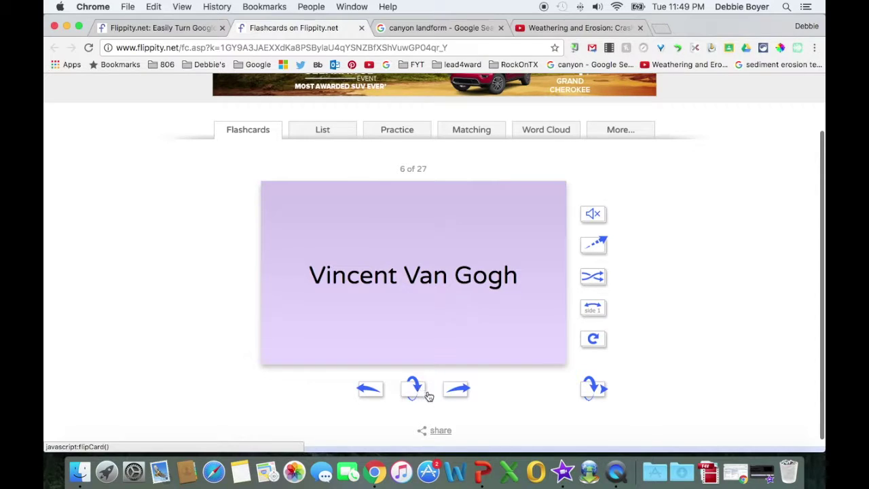
{"action": "left_click", "coordinate": [459, 392]}
{"action": "left_click", "coordinate": [460, 392]}
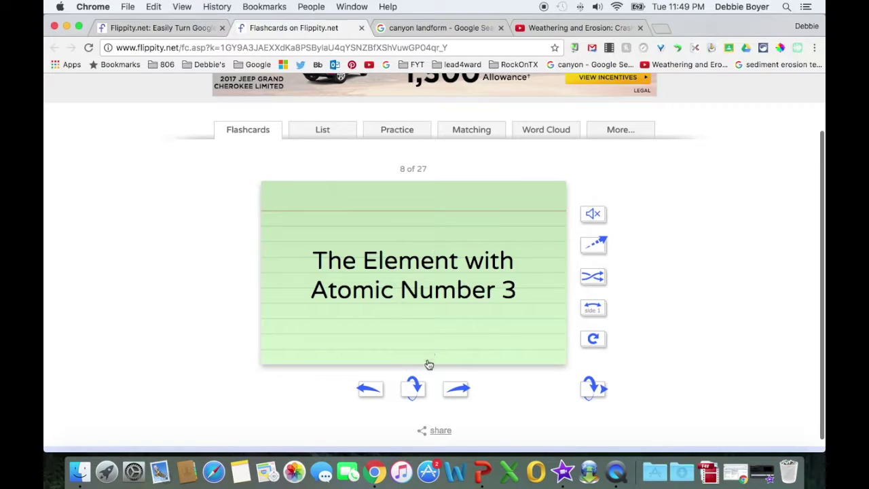
{"action": "left_click", "coordinate": [414, 392]}
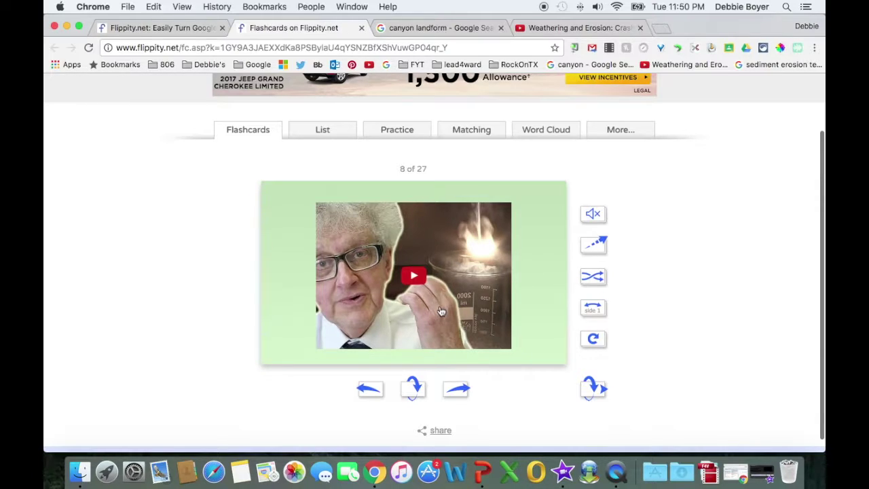
{"action": "left_click", "coordinate": [362, 28]}
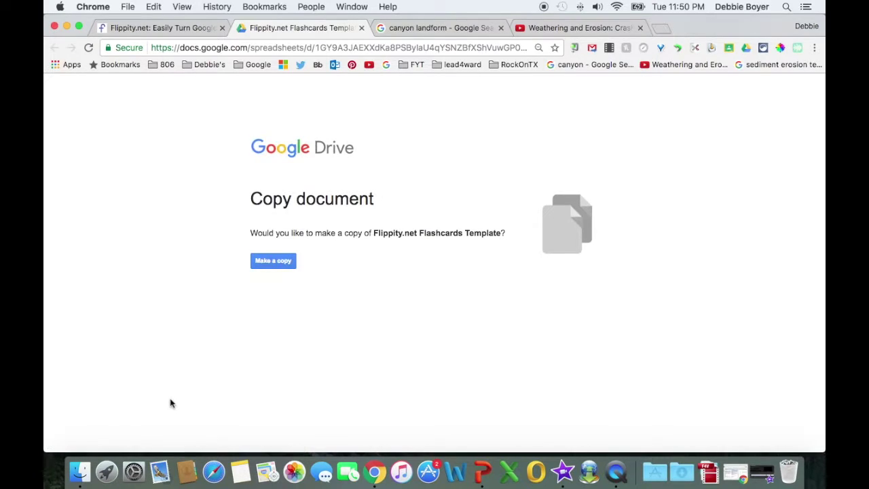
Copy the Flippity Flashcards Template into Google Sheets as 'Copy of Flippity.net Flashcards Template'
{"action": "left_click", "coordinate": [261, 264]}
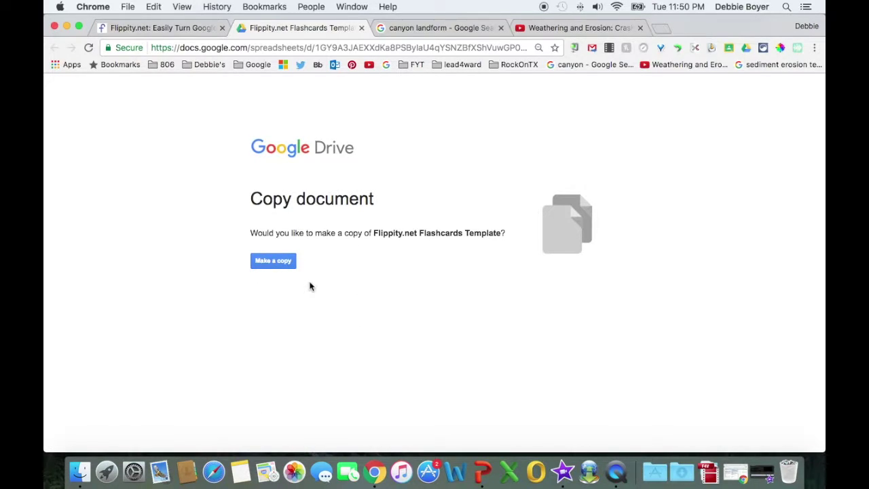
{"action": "left_click", "coordinate": [271, 264]}
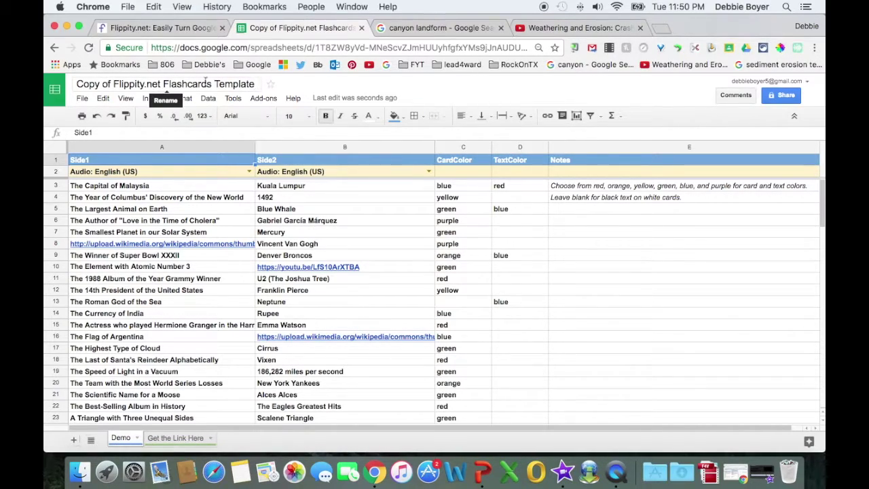
Rename the spreadsheet to 'Landforms' and select the sample card text in columns A and B
{"action": "left_click", "coordinate": [170, 83]}
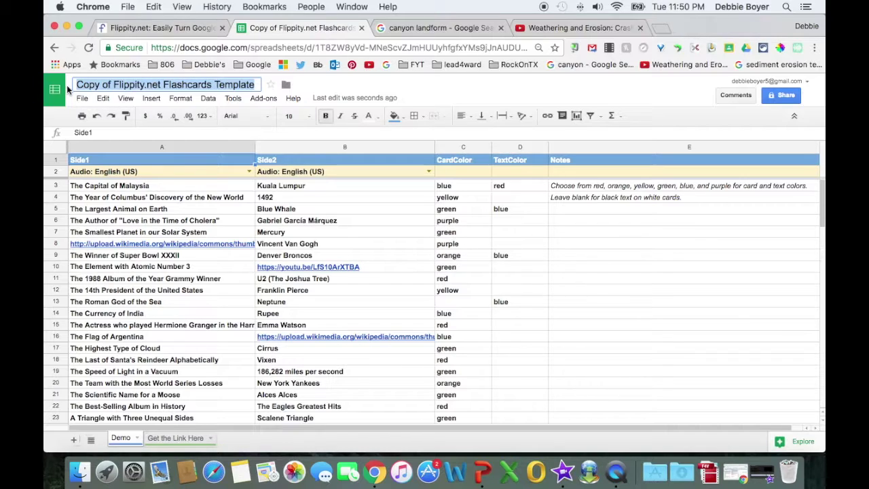
{"action": "type", "text": "Landforms"}
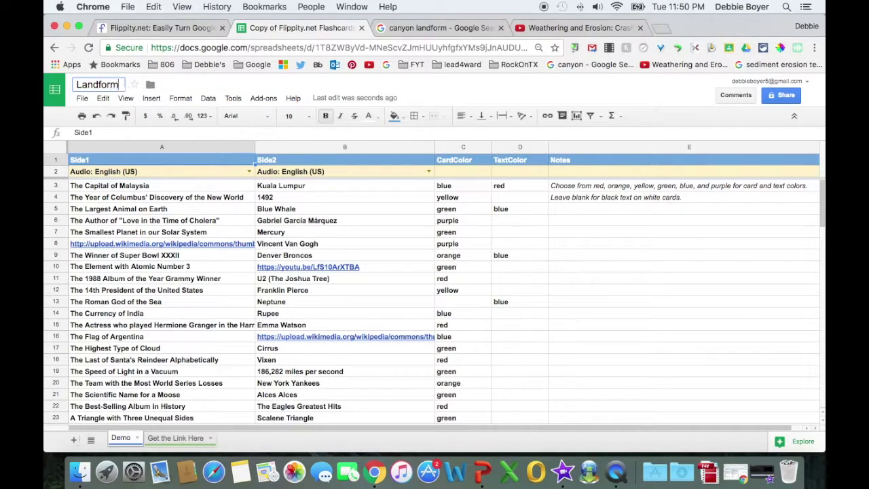
{"action": "left_click", "coordinate": [592, 269]}
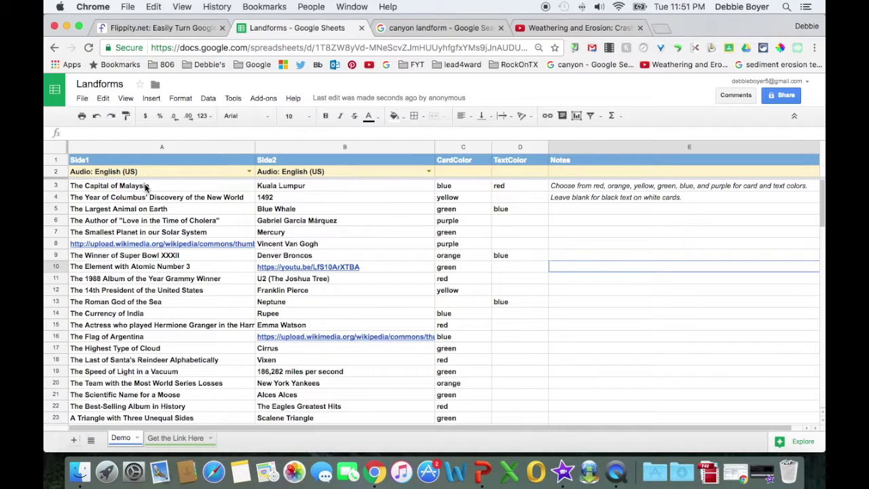
{"action": "left_click_drag", "start_coordinate": [144, 187], "coordinate": [355, 353]}
Delete the sample questions and answers in A3:B30, keeping the card colours
{"action": "key", "text": "Delete"}
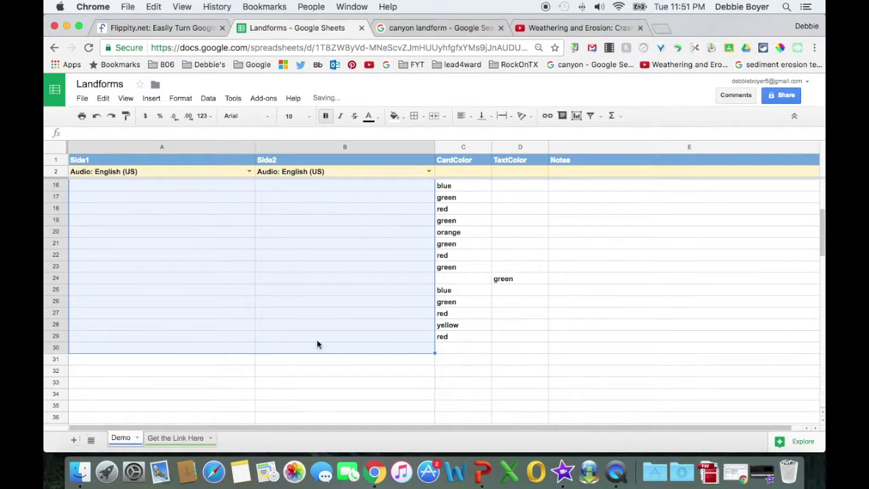
{"action": "scroll", "coordinate": [318, 326], "scroll_direction": "up", "scroll_amount": 5}
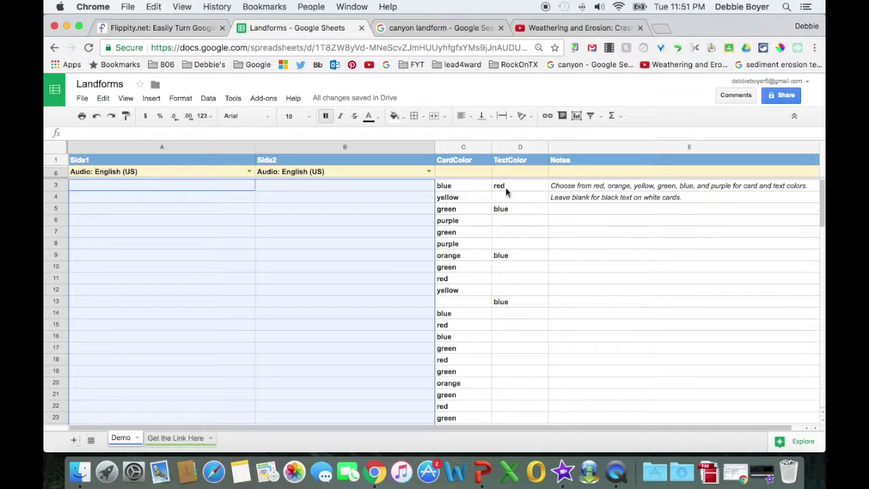
{"action": "left_click", "coordinate": [568, 243]}
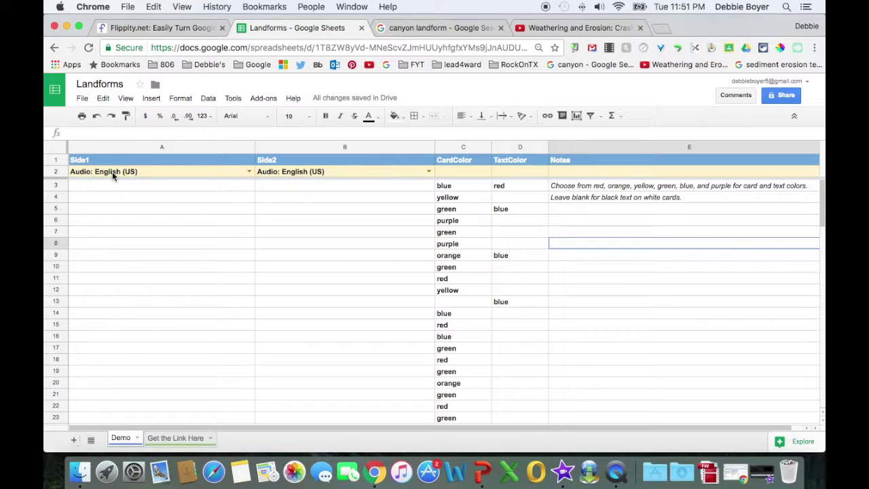
Keep English (US) audio for Side1 and Side2, and paste the 'Who am I?' prompt into A3
{"action": "left_click", "coordinate": [112, 171]}
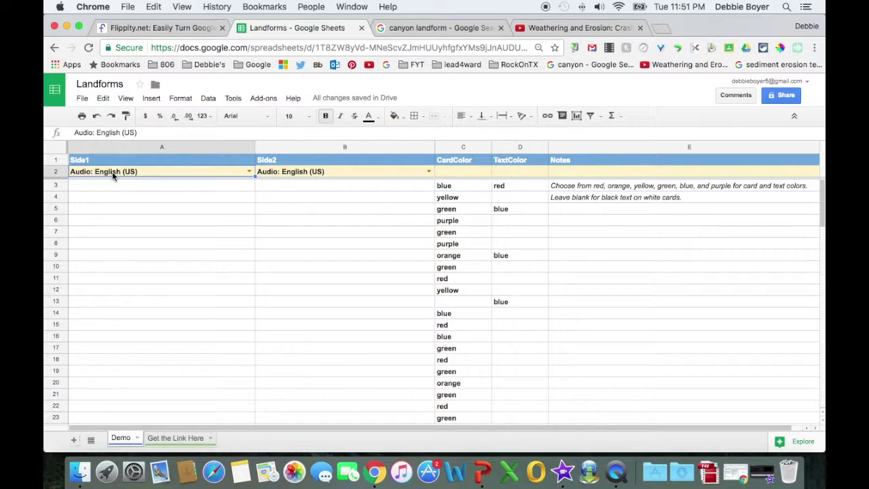
{"action": "left_click", "coordinate": [249, 173]}
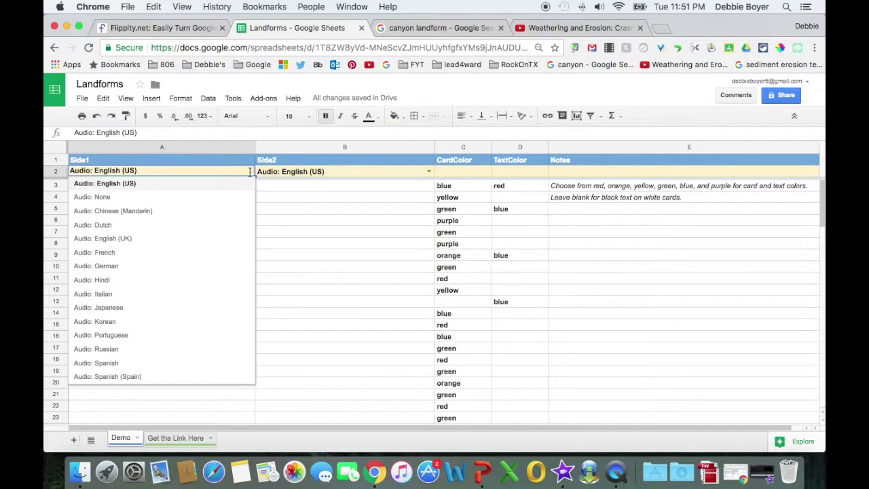
{"action": "left_click", "coordinate": [313, 195]}
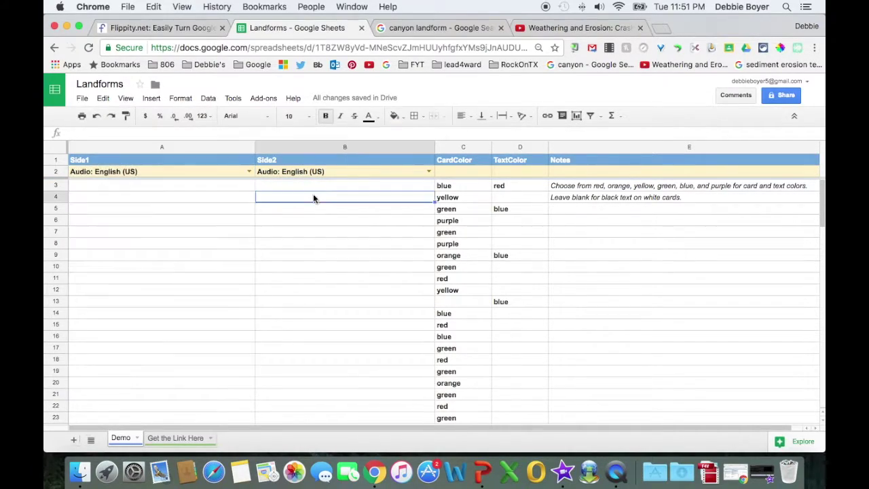
{"action": "left_click", "coordinate": [429, 174]}
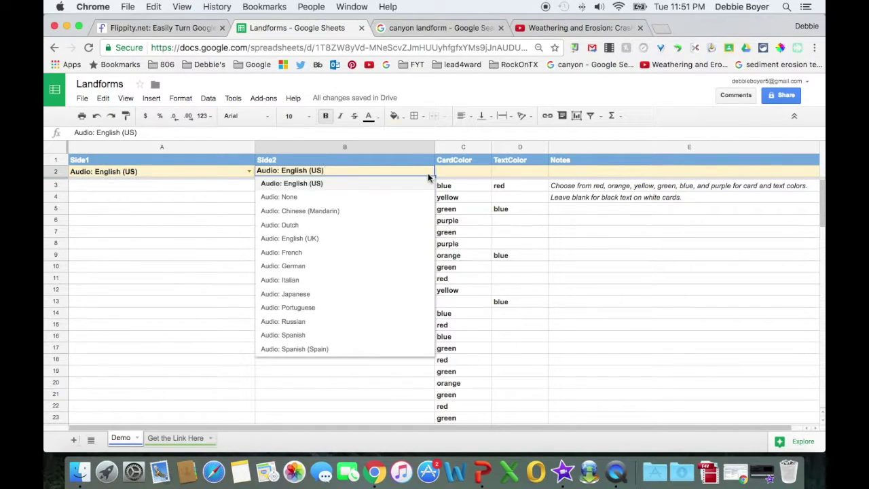
{"action": "left_click", "coordinate": [208, 188]}
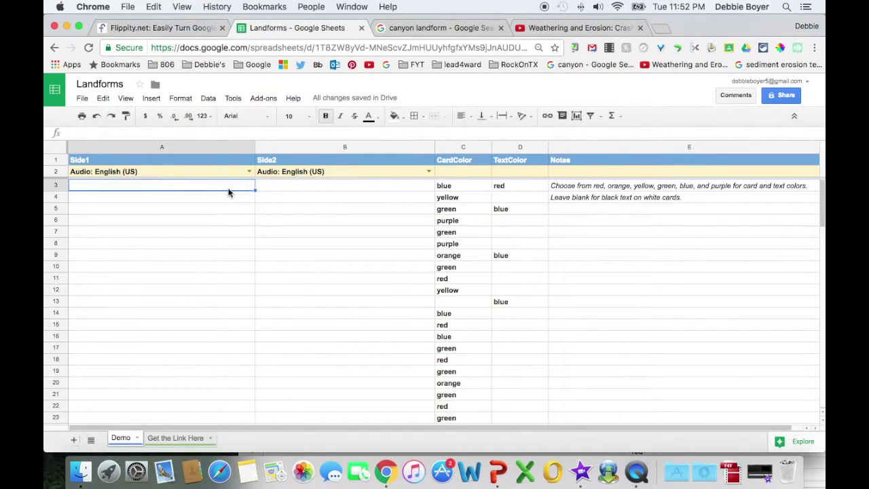
{"action": "type", "text": "Who am I?  Flip the card over and draw a conclusion about which landform is pictured.  Discuss with a partner.  Does your partner agree or disagree with your answer choice?"}
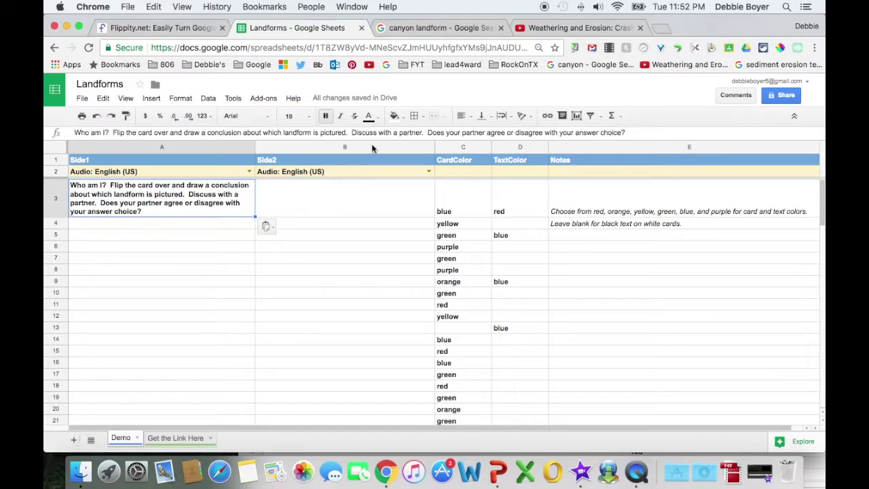
Switch to the 'canyon landform' Google search results
{"action": "left_click", "coordinate": [438, 27]}
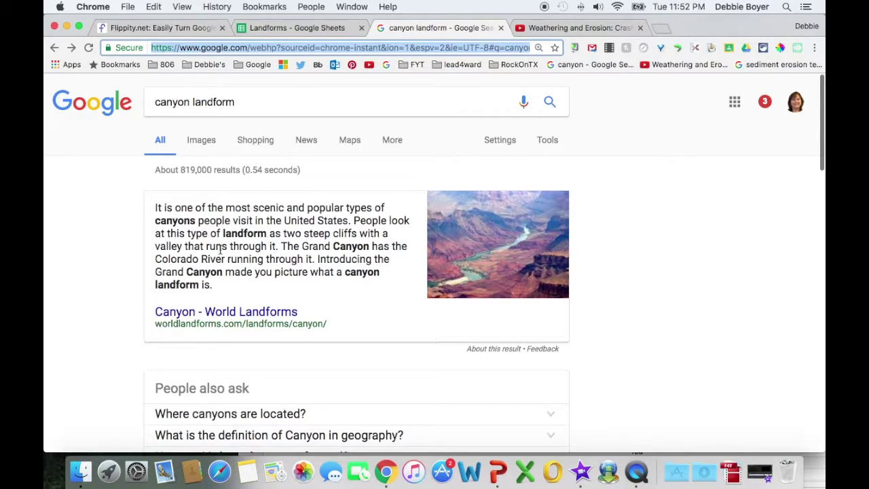
Open the worldlandforms.com canyon image on its own and copy its image address
{"action": "left_click", "coordinate": [201, 142]}
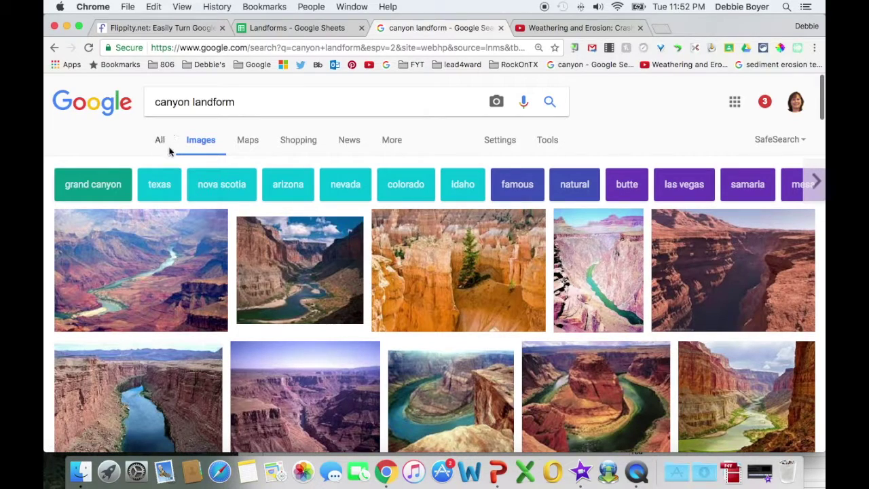
{"action": "left_click", "coordinate": [154, 275]}
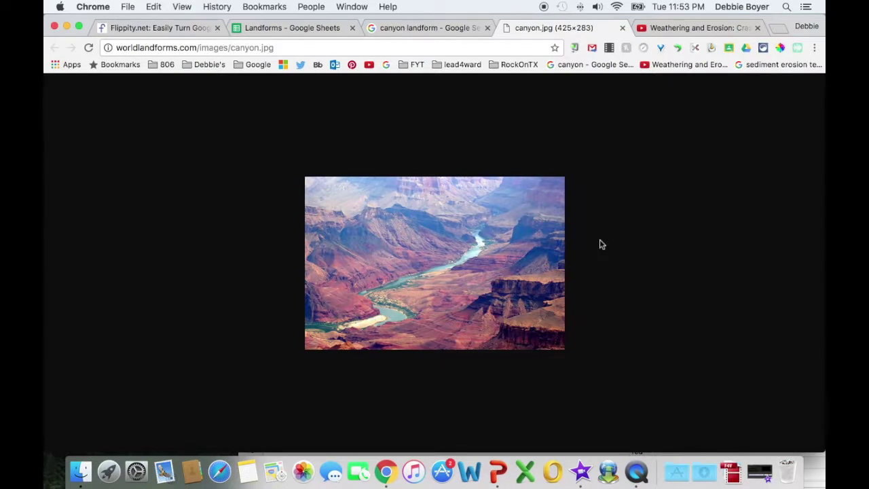
{"action": "left_click", "coordinate": [279, 50]}
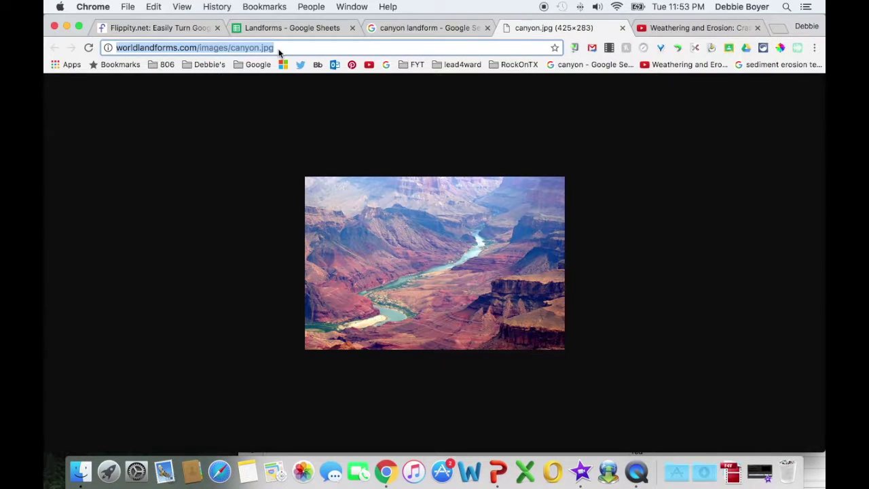
{"action": "right_click", "coordinate": [279, 51]}
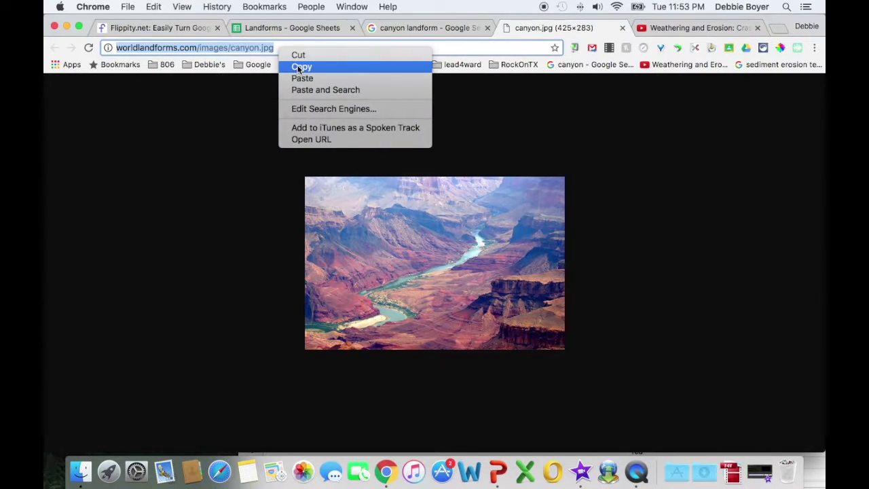
{"action": "left_click", "coordinate": [299, 67]}
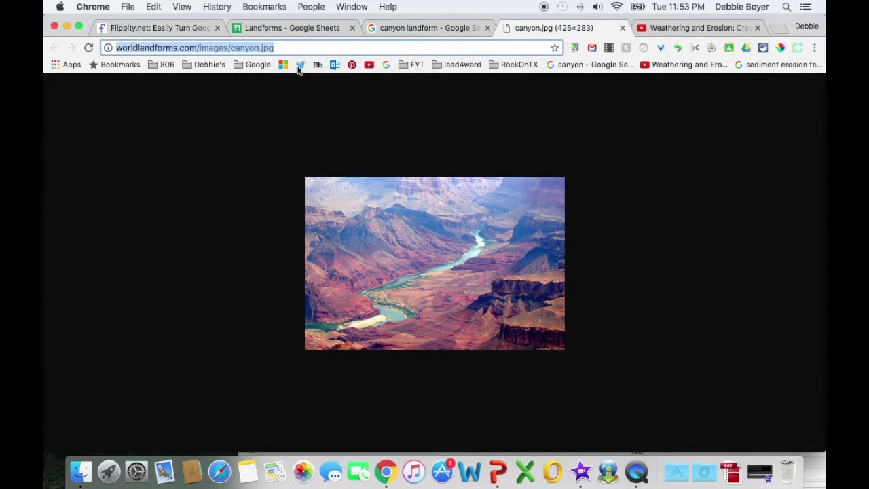
Paste the canyon image address into cell B3 of the Landforms sheet
{"action": "left_click", "coordinate": [270, 30]}
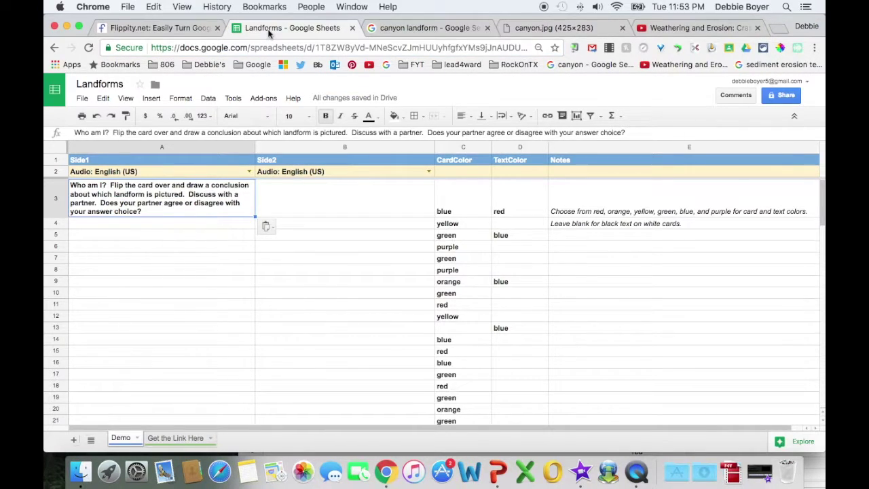
{"action": "left_click", "coordinate": [301, 202]}
{"action": "right_click", "coordinate": [302, 206]}
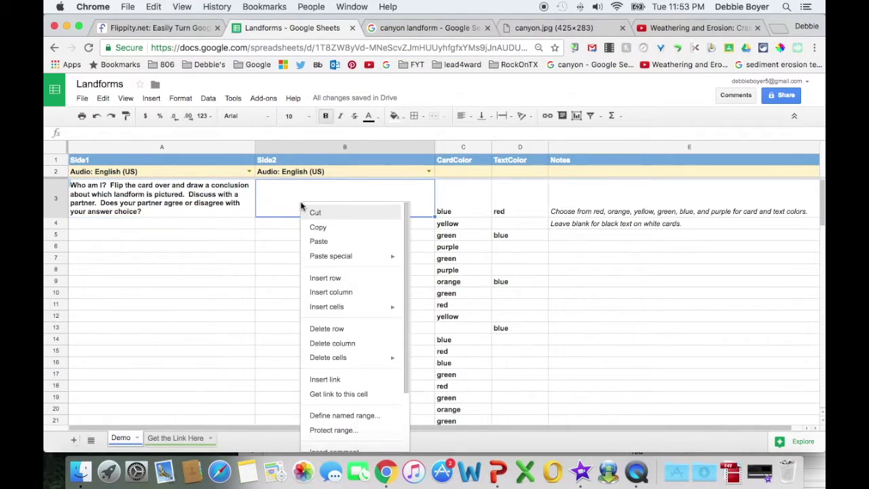
{"action": "left_click", "coordinate": [317, 242]}
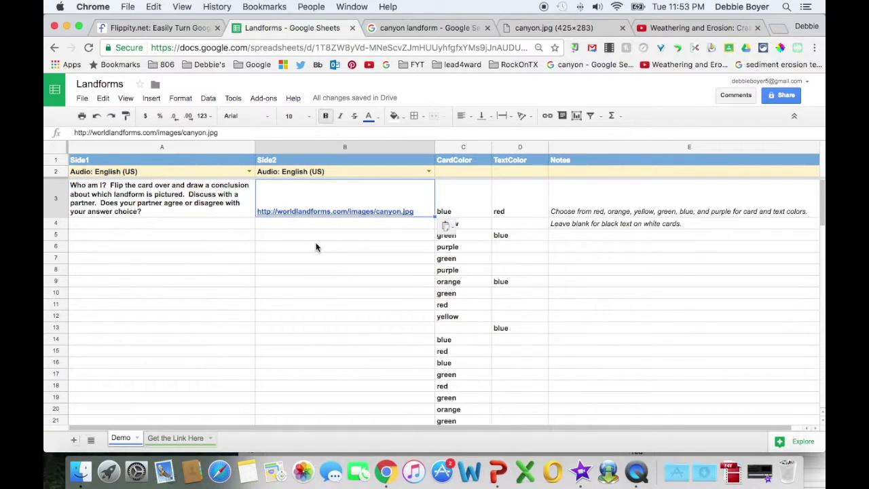
Paste the image link and weathering, erosion and deposition prompt into row 4; type 'Watch this video....' in A5
{"action": "left_click", "coordinate": [213, 227]}
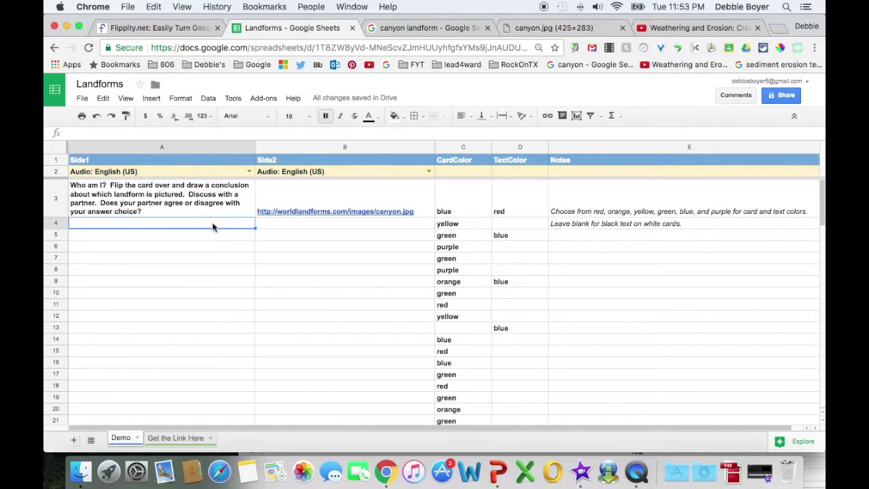
{"action": "key", "text": "super+v"}
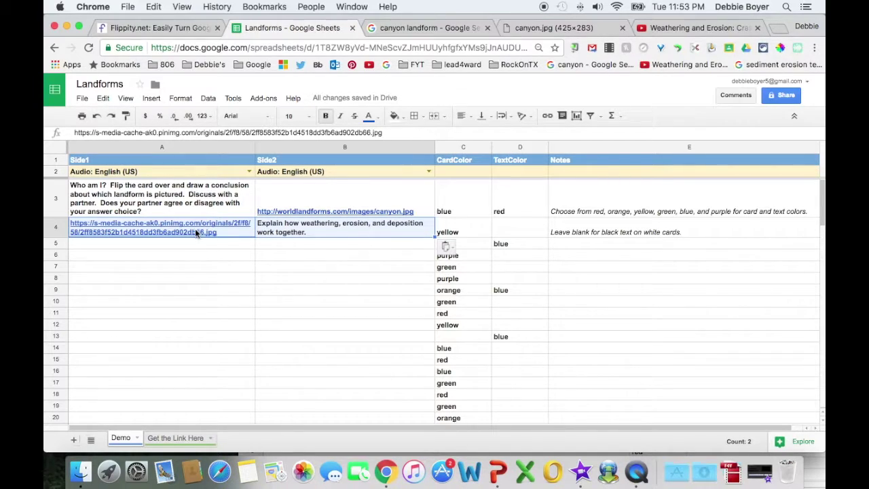
{"action": "left_click", "coordinate": [307, 249]}
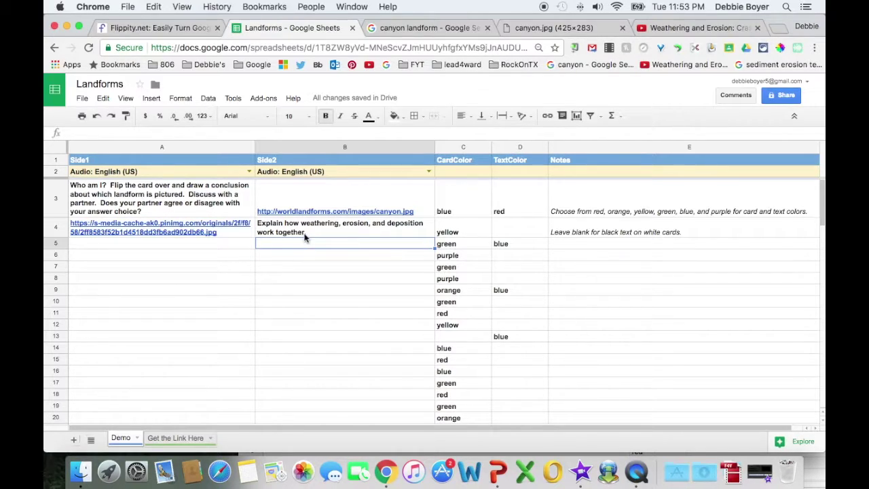
{"action": "left_click", "coordinate": [237, 245]}
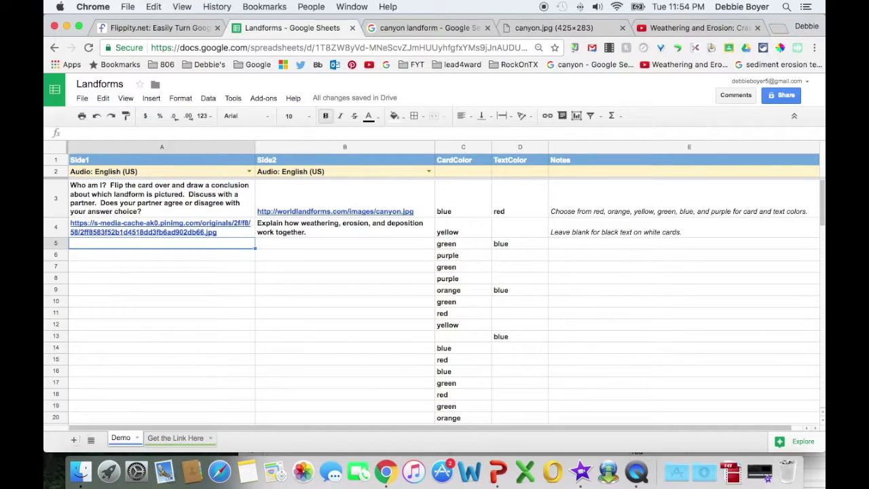
{"action": "type", "text": "Watch this "}
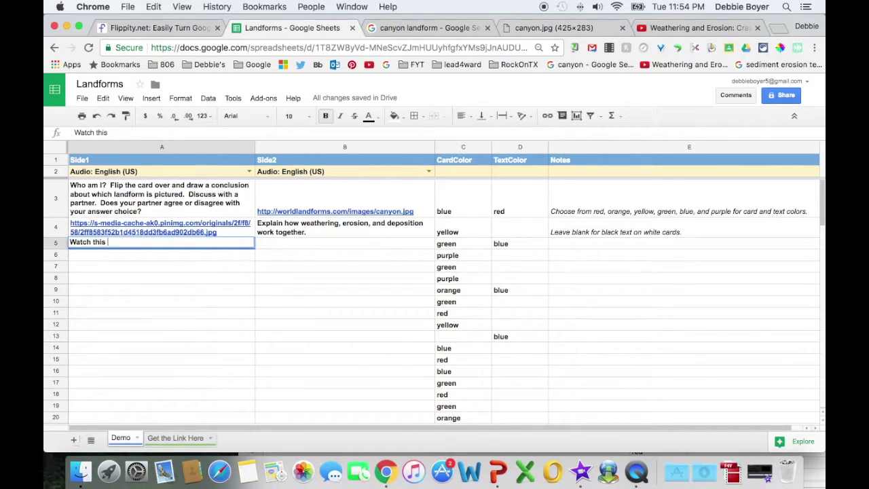
{"action": "type", "text": "video...."}
{"action": "left_click", "coordinate": [682, 29]}
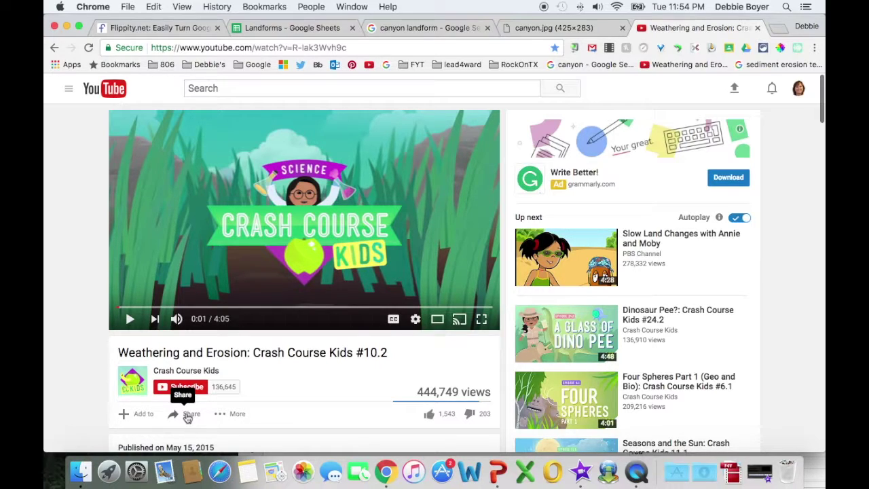
Copy the iframe embed code of the 'Weathering and Erosion: Crash Course Kids #10.2' video
{"action": "left_click", "coordinate": [186, 417]}
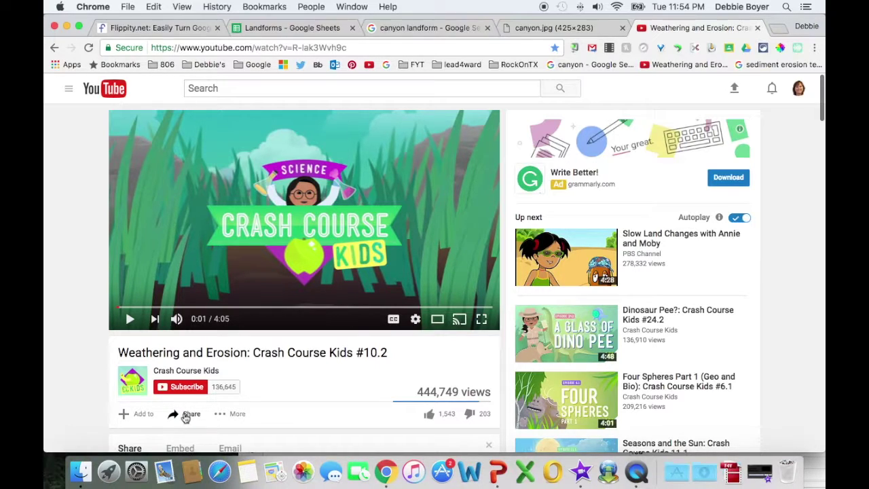
{"action": "scroll", "coordinate": [268, 381], "scroll_direction": "down", "scroll_amount": 3}
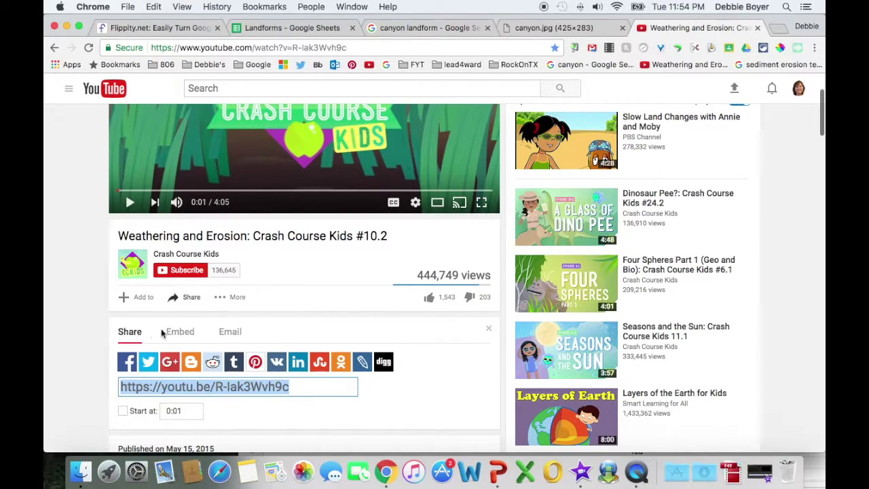
{"action": "left_click", "coordinate": [178, 334]}
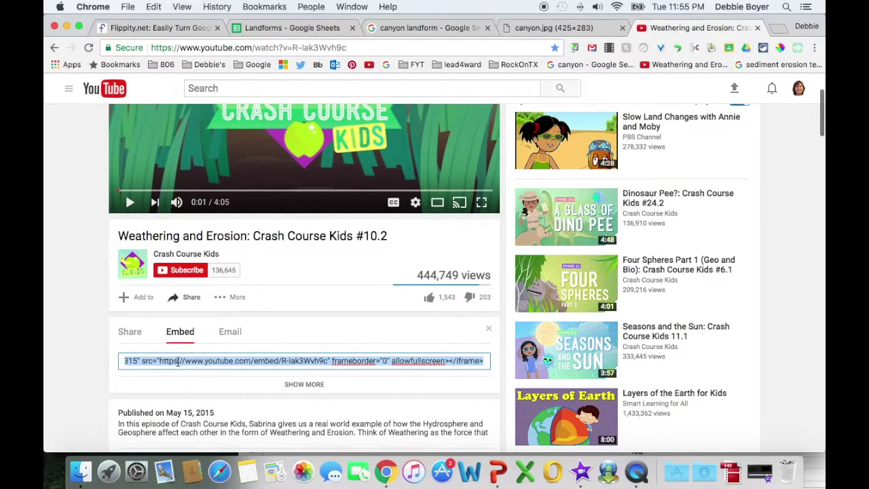
{"action": "right_click", "coordinate": [195, 360]}
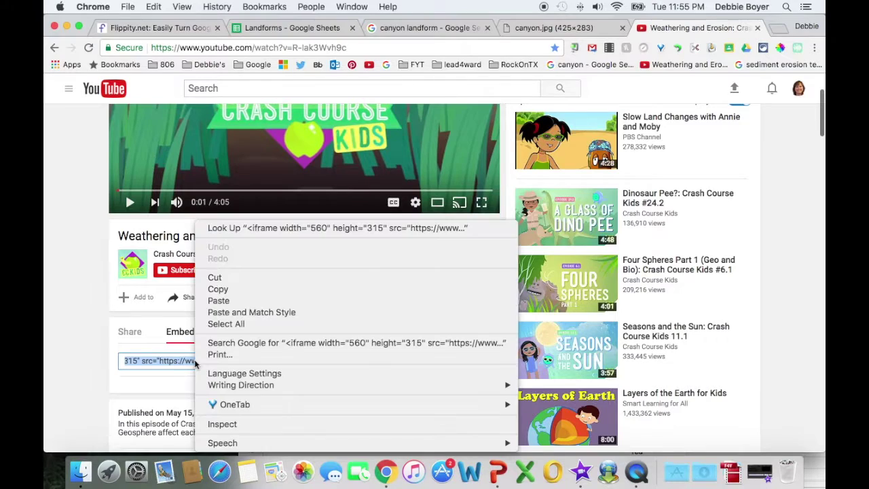
{"action": "left_click", "coordinate": [228, 290]}
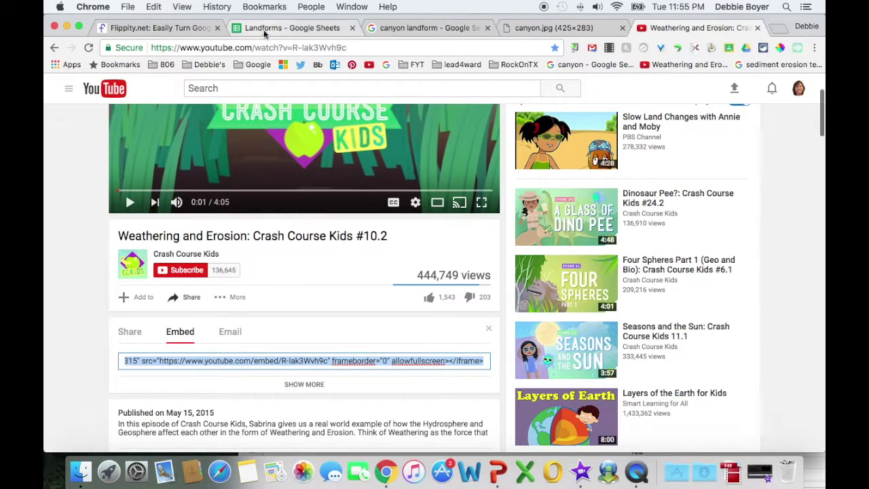
Paste the video's iframe embed code into B5 beside 'Watch this video....'
{"action": "left_click", "coordinate": [265, 29]}
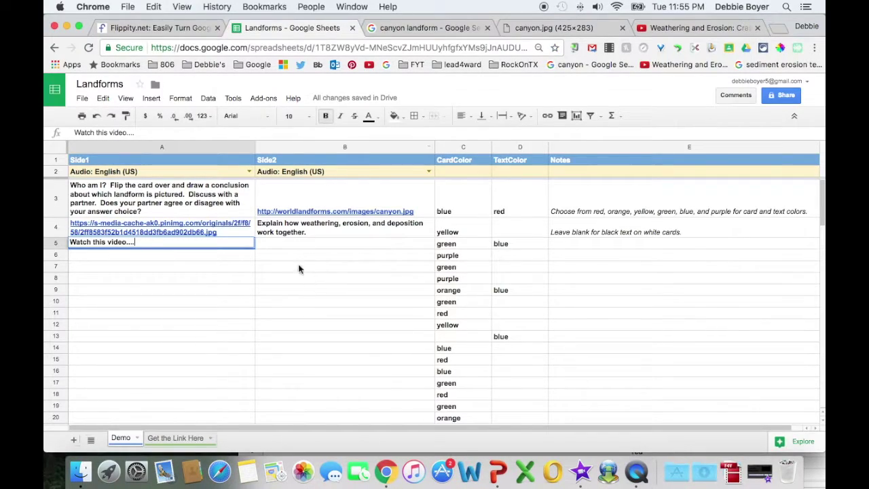
{"action": "left_click", "coordinate": [293, 243]}
{"action": "right_click", "coordinate": [294, 244]}
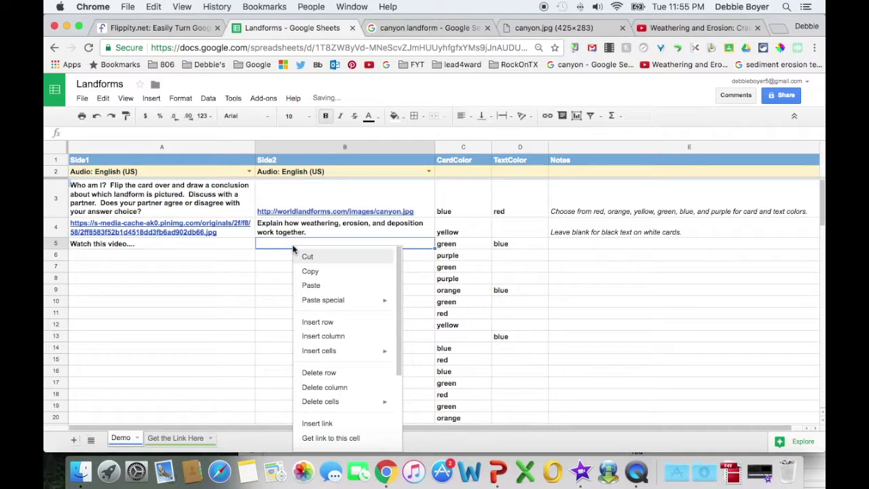
{"action": "left_click", "coordinate": [311, 285]}
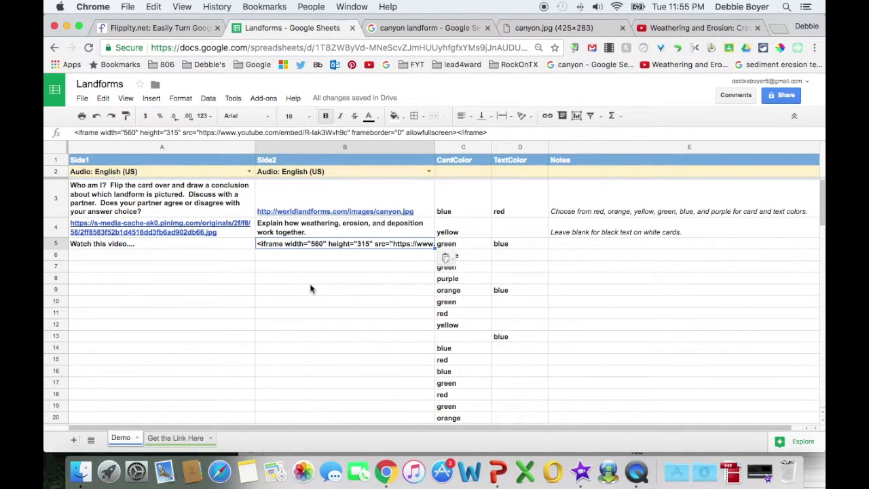
{"action": "left_click", "coordinate": [311, 290]}
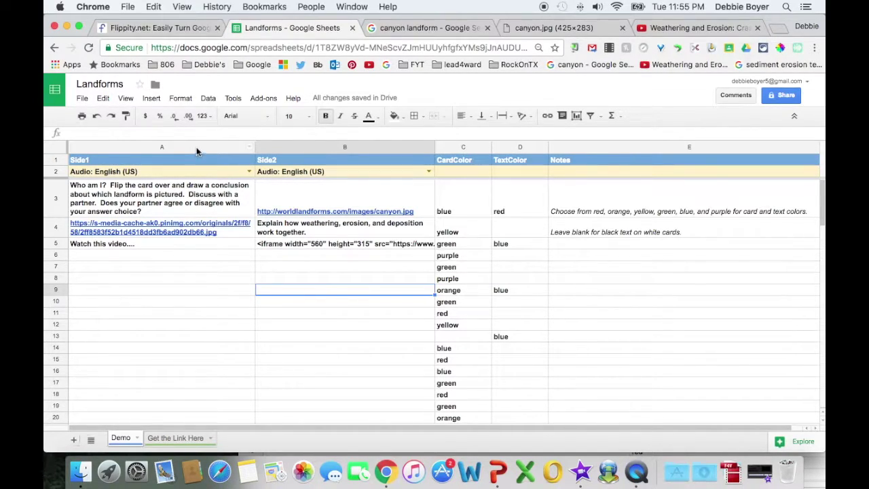
Turn on text wrapping for columns A and B so B5's full YouTube embed code is visible
{"action": "left_click_drag", "start_coordinate": [196, 151], "coordinate": [298, 148]}
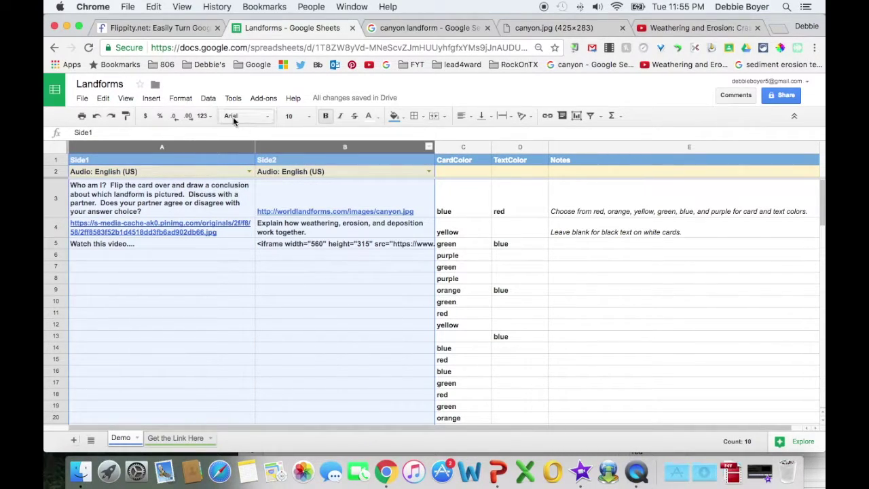
{"action": "left_click", "coordinate": [180, 98]}
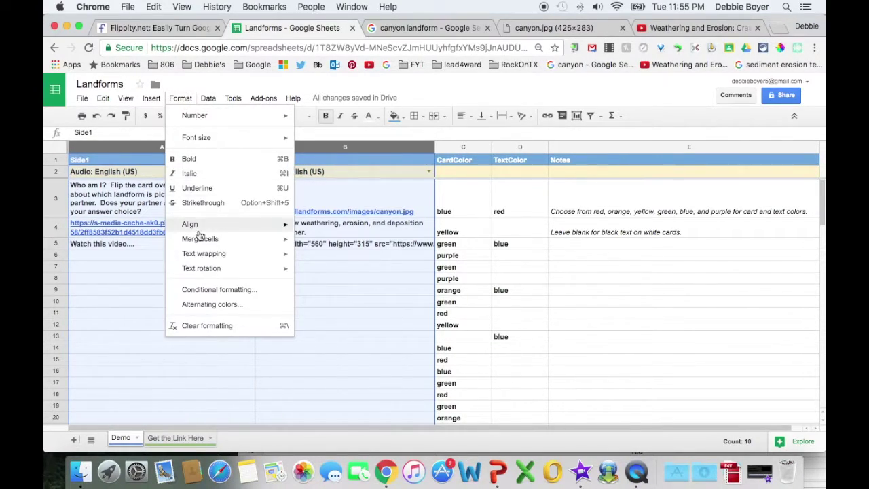
{"action": "mouse_move", "coordinate": [203, 254]}
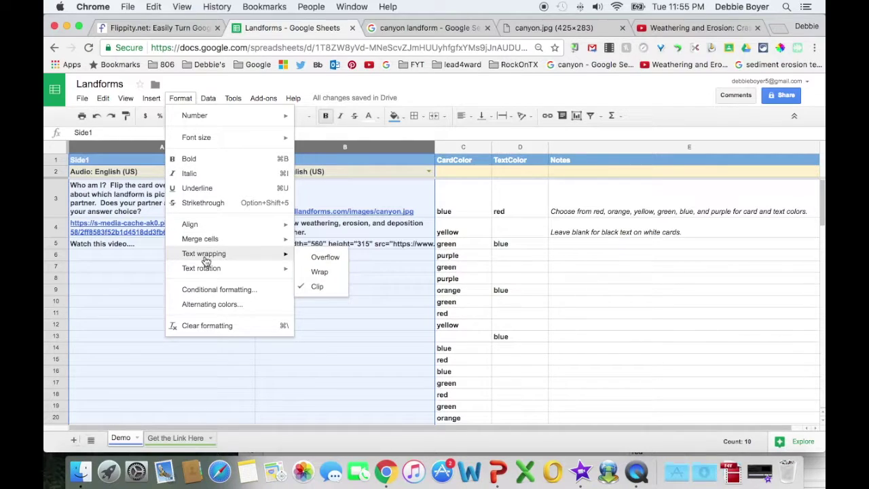
{"action": "left_click", "coordinate": [318, 274]}
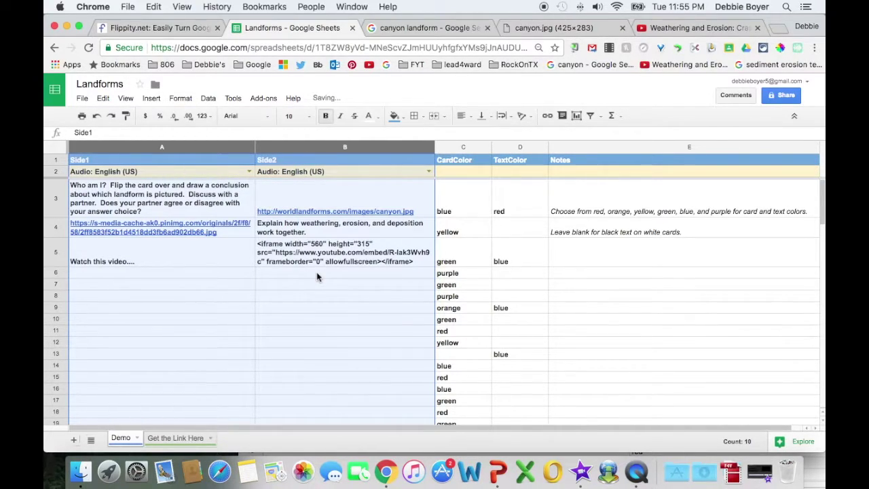
{"action": "left_click", "coordinate": [320, 298]}
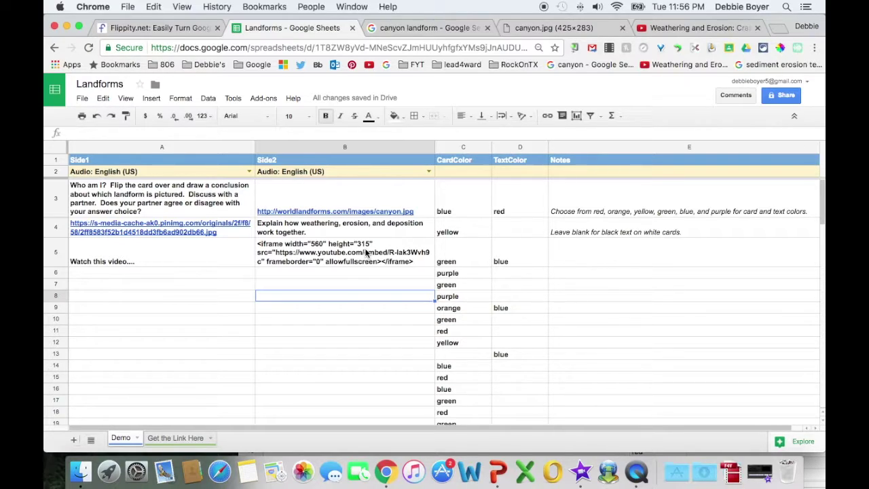
{"action": "left_click", "coordinate": [324, 247]}
In B5's embed code, change width 560 to 400 and height 315 to 200
{"action": "double_click", "coordinate": [323, 246]}
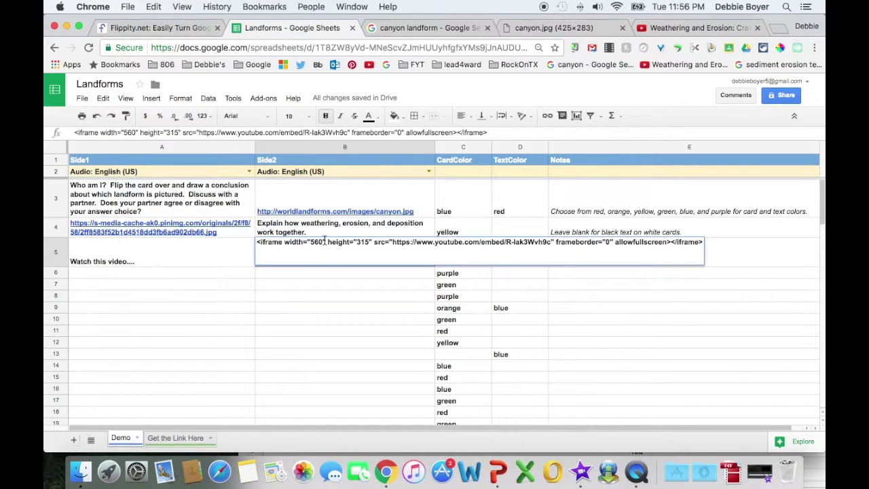
{"action": "key", "text": "BackSpace"}
{"action": "key", "text": "BackSpace"}
{"action": "key", "text": "BackSpace"}
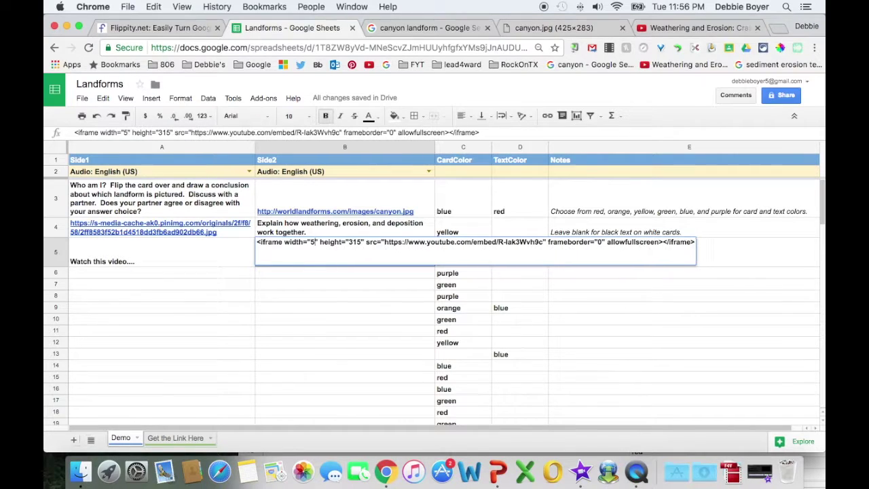
{"action": "type", "text": "400"}
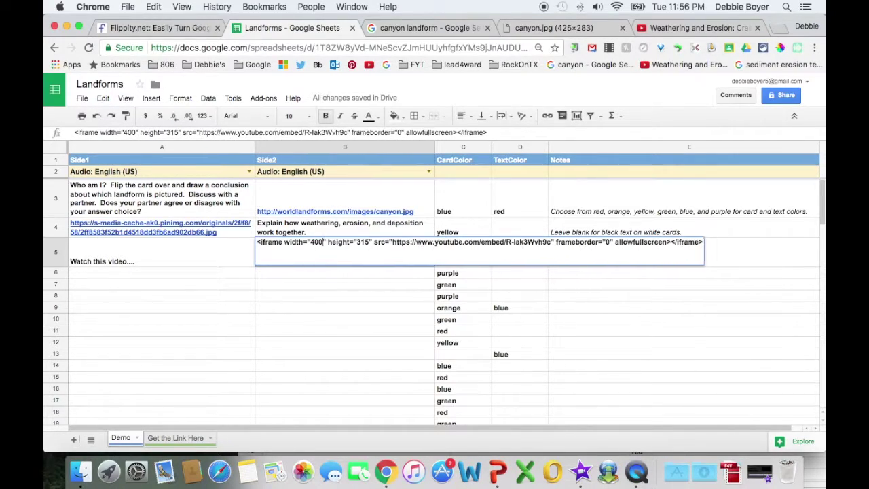
{"action": "left_click", "coordinate": [369, 243]}
{"action": "key", "text": "BackSpace"}
{"action": "key", "text": "BackSpace"}
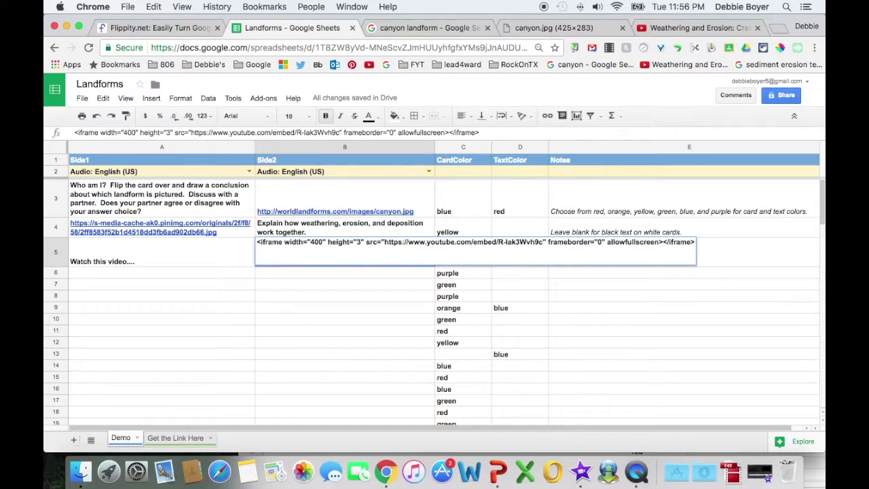
{"action": "key", "text": "BackSpace"}
{"action": "type", "text": "2"}
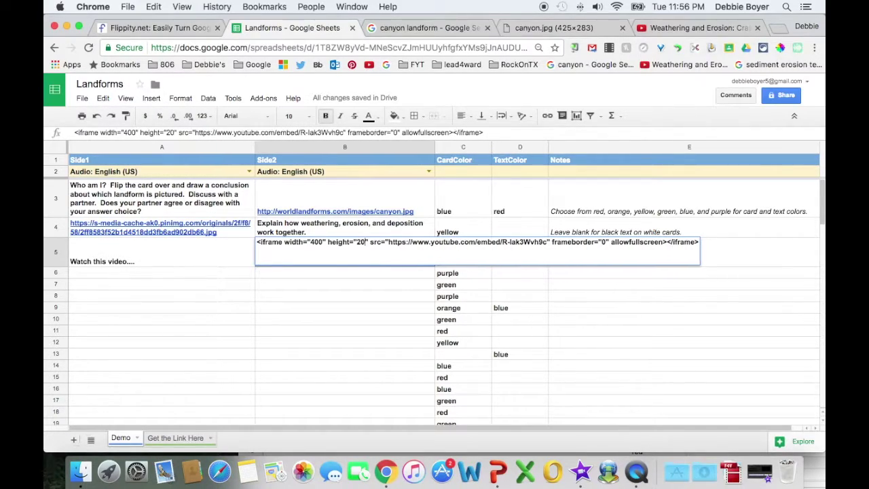
{"action": "type", "text": "0"}
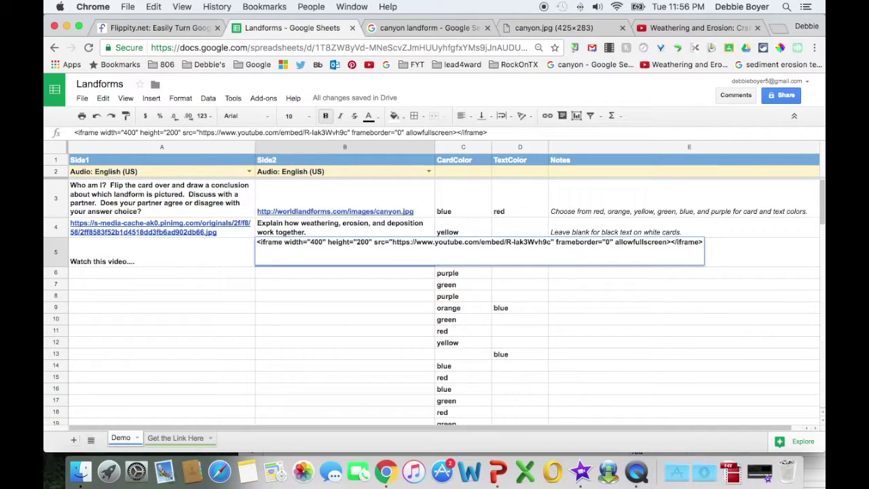
{"action": "left_click", "coordinate": [345, 299]}
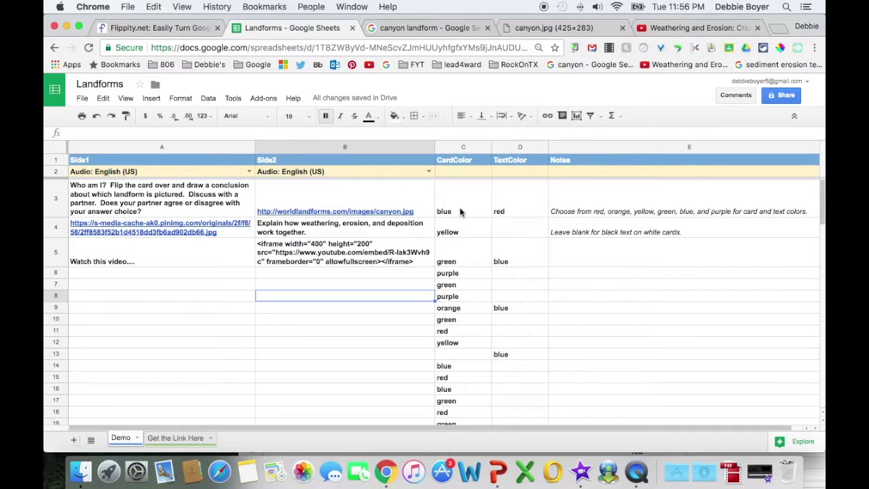
Set D3's text colour to black and C4's card colour from yellow to pink
{"action": "left_click", "coordinate": [517, 214]}
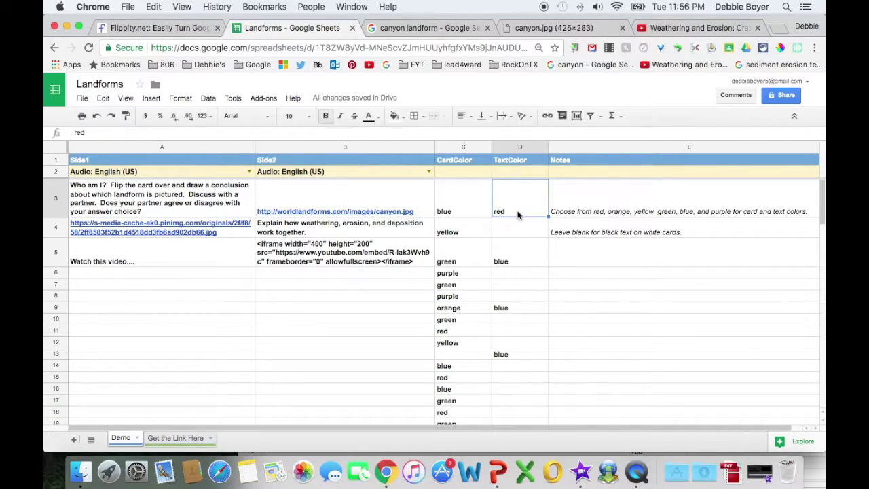
{"action": "type", "text": "black"}
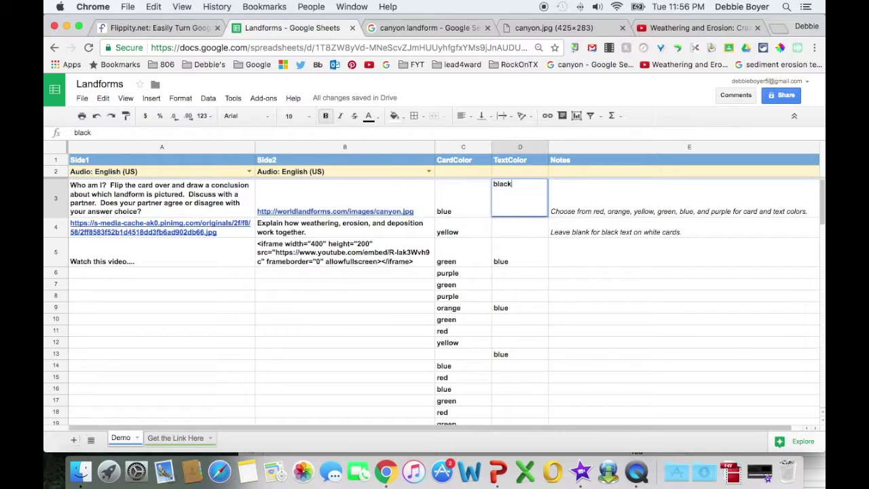
{"action": "key", "text": "Return"}
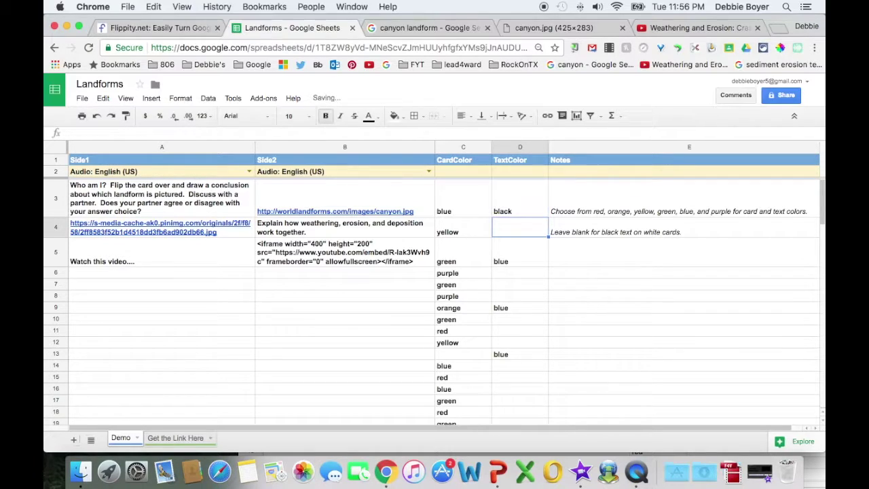
{"action": "left_click", "coordinate": [463, 234]}
{"action": "type", "text": "pink"}
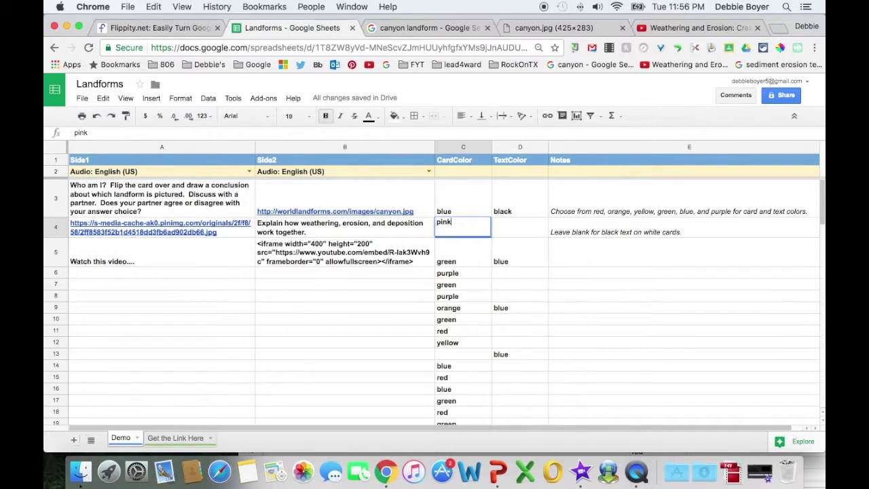
{"action": "left_click", "coordinate": [518, 232]}
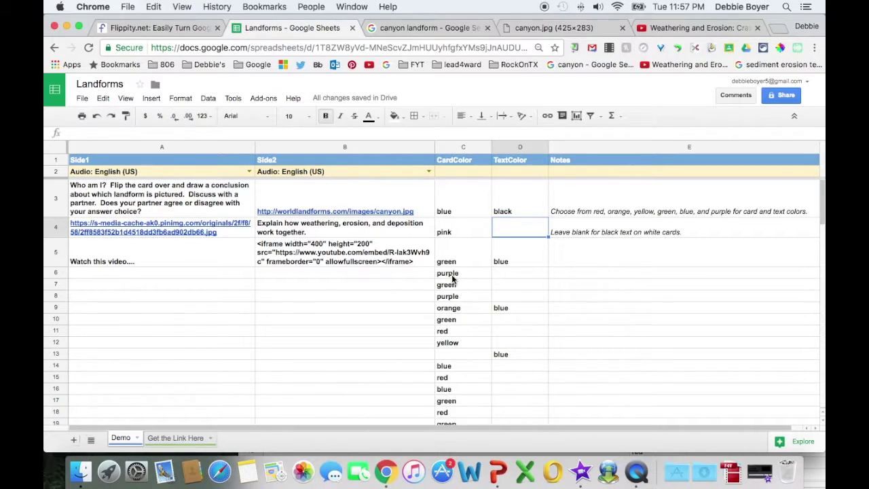
{"action": "left_click_drag", "start_coordinate": [453, 278], "coordinate": [520, 450]}
Delete the leftover sample colours in C6:D36 below the three card rows
{"action": "key", "text": "Delete"}
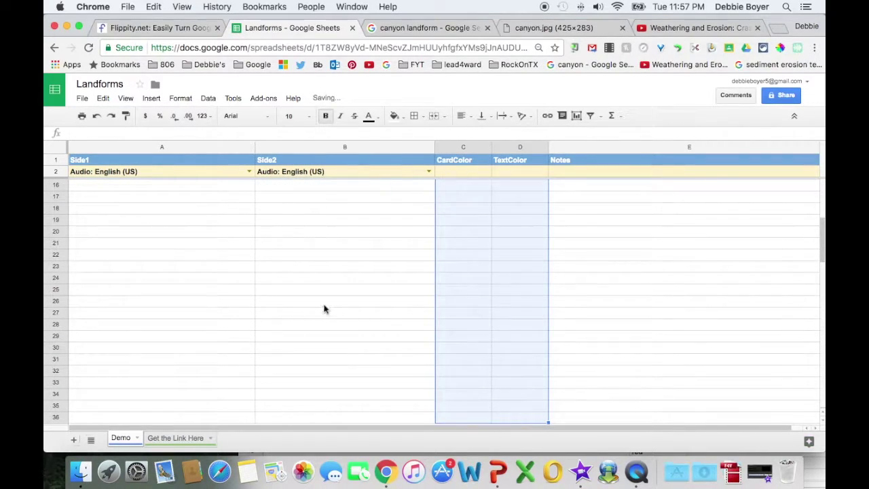
{"action": "scroll", "coordinate": [324, 309], "scroll_direction": "up", "scroll_amount": 5}
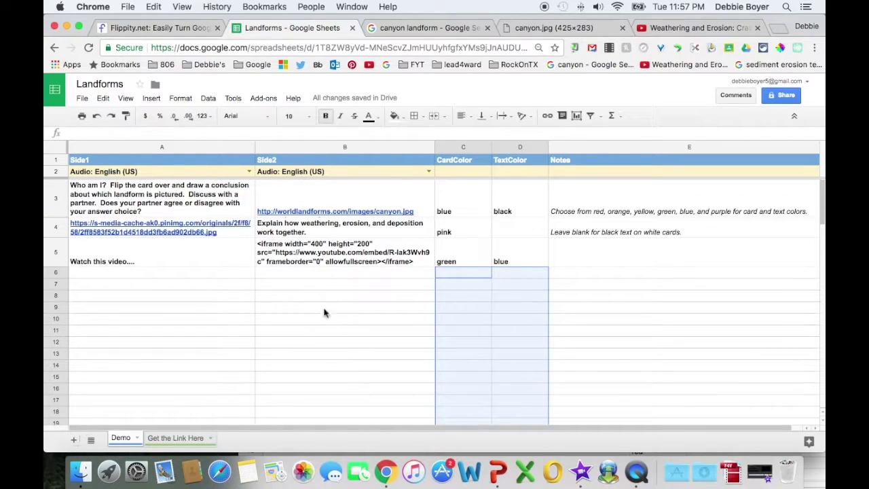
{"action": "left_click", "coordinate": [329, 323]}
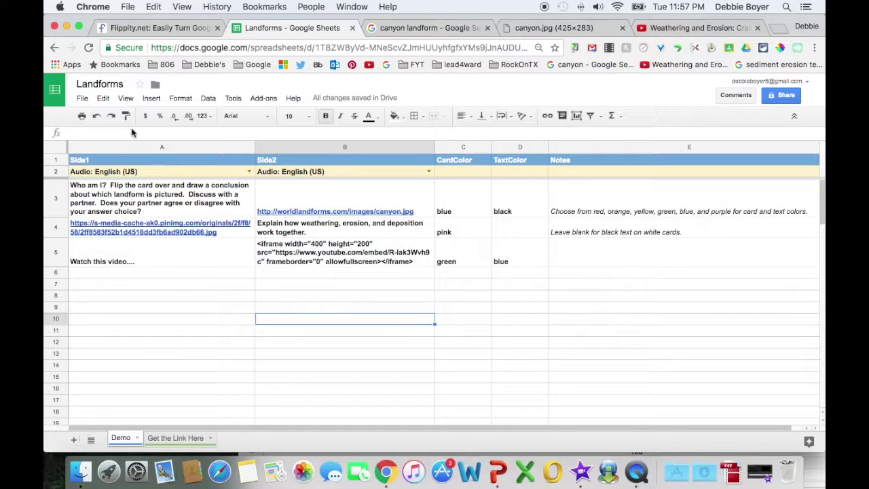
Publish the entire document to the web as a web page
{"action": "left_click", "coordinate": [85, 100]}
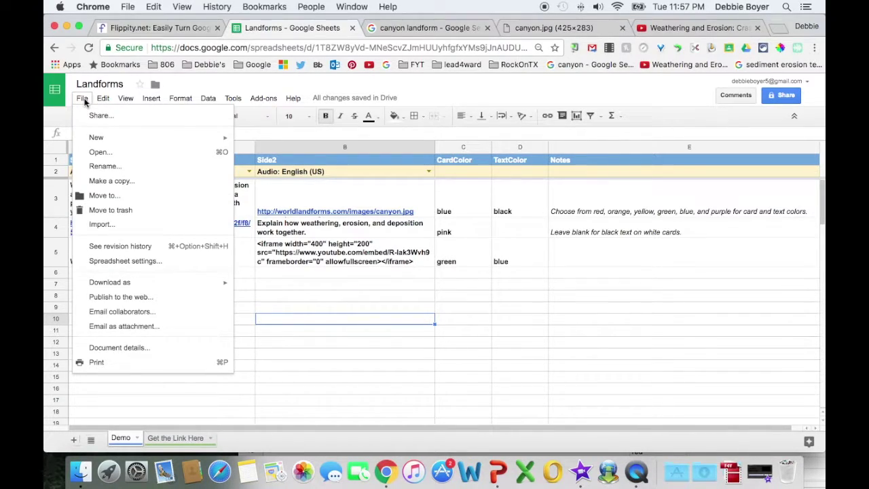
{"action": "left_click", "coordinate": [115, 297]}
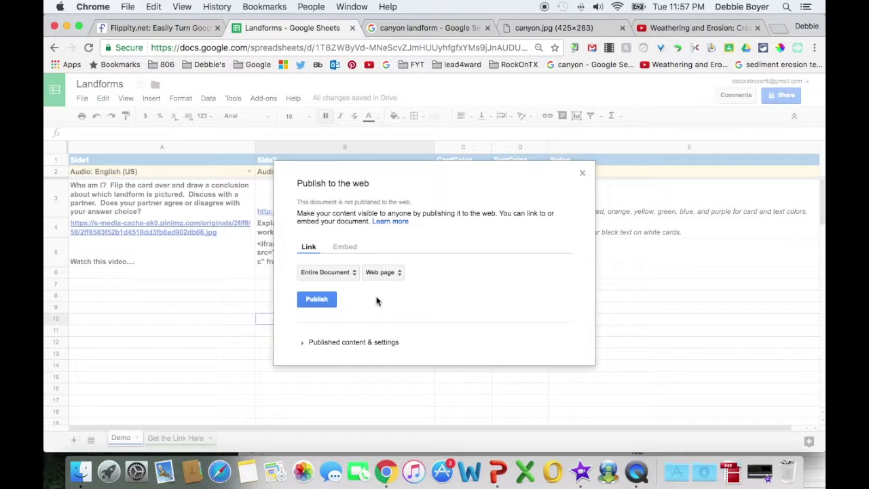
{"action": "left_click", "coordinate": [322, 303]}
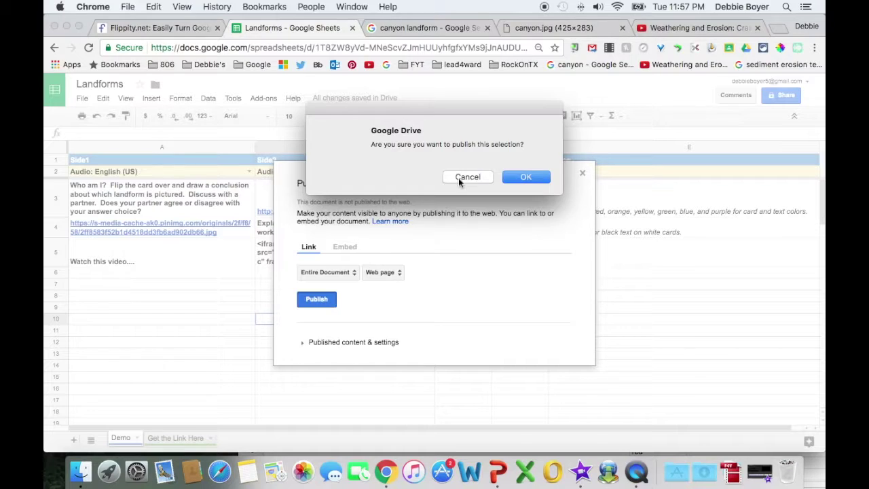
{"action": "left_click", "coordinate": [525, 178]}
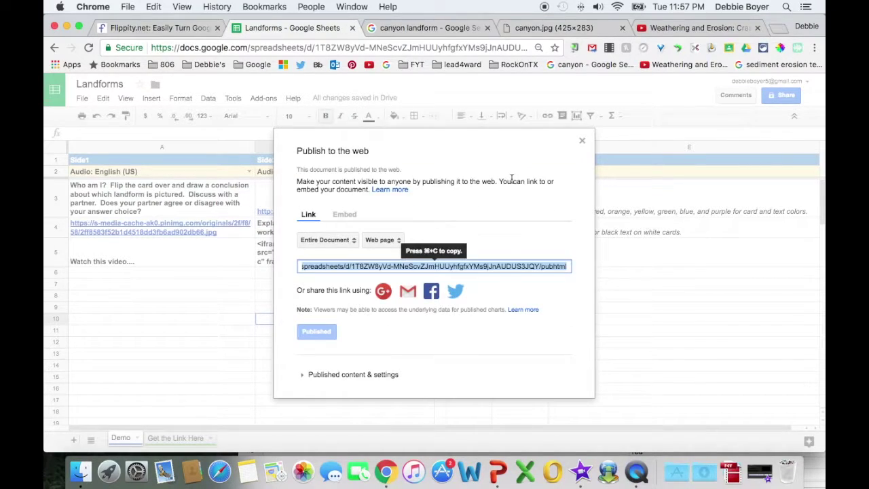
{"action": "left_click", "coordinate": [582, 142]}
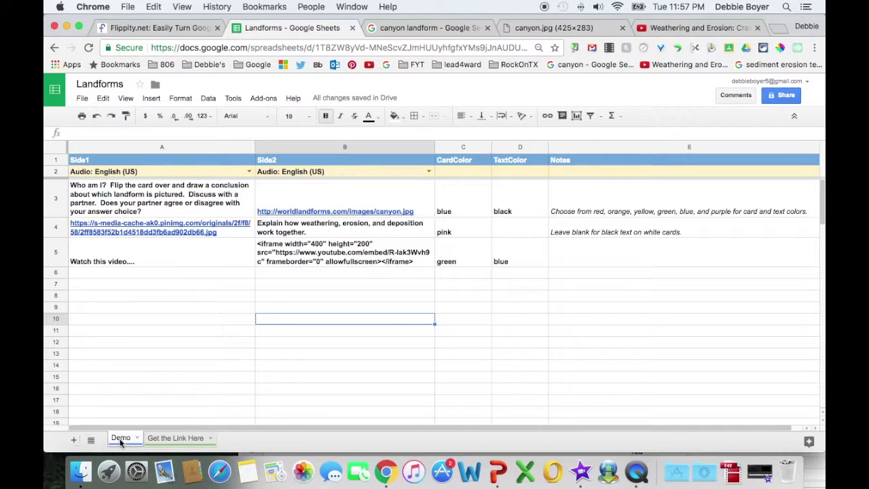
Go to the 'Get the Link Here' sheet and select the flashcards link in A2
{"action": "left_click", "coordinate": [173, 441]}
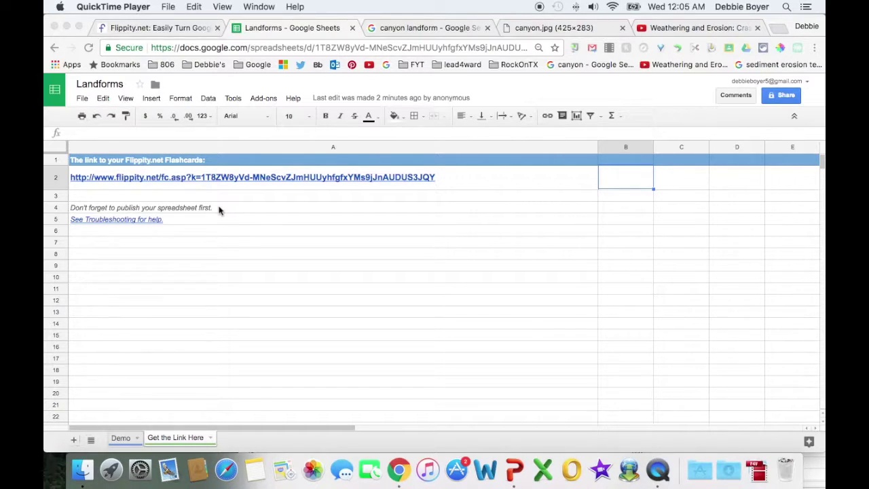
{"action": "left_click", "coordinate": [166, 179]}
Open the Flippity link, flip through the photo, text and video cards, then return to card 1
{"action": "left_click", "coordinate": [166, 179]}
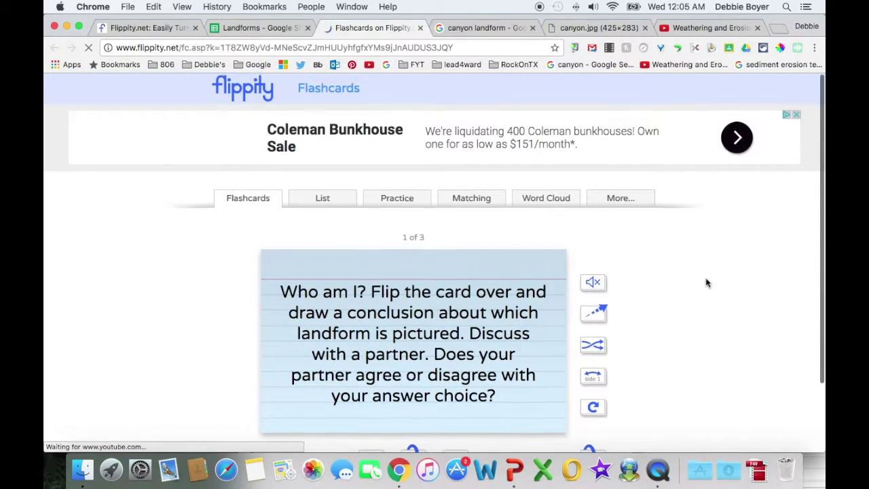
{"action": "scroll", "coordinate": [706, 283], "scroll_direction": "down", "scroll_amount": 3}
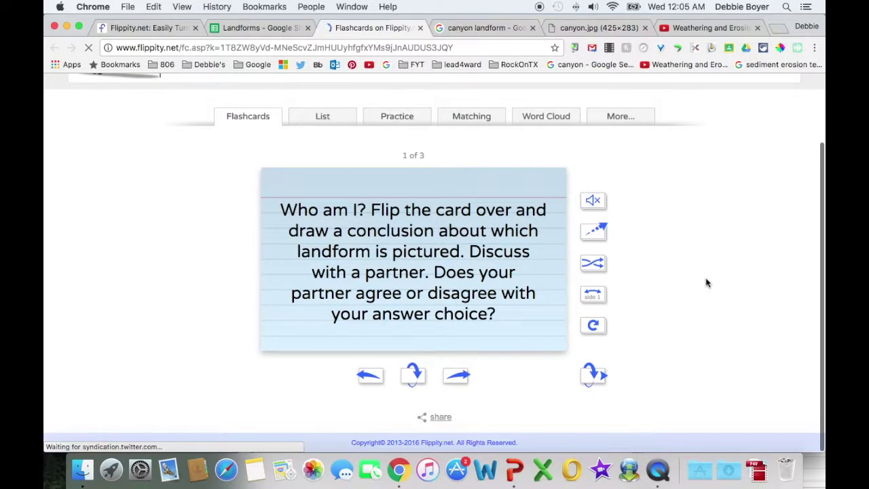
{"action": "left_click", "coordinate": [416, 376]}
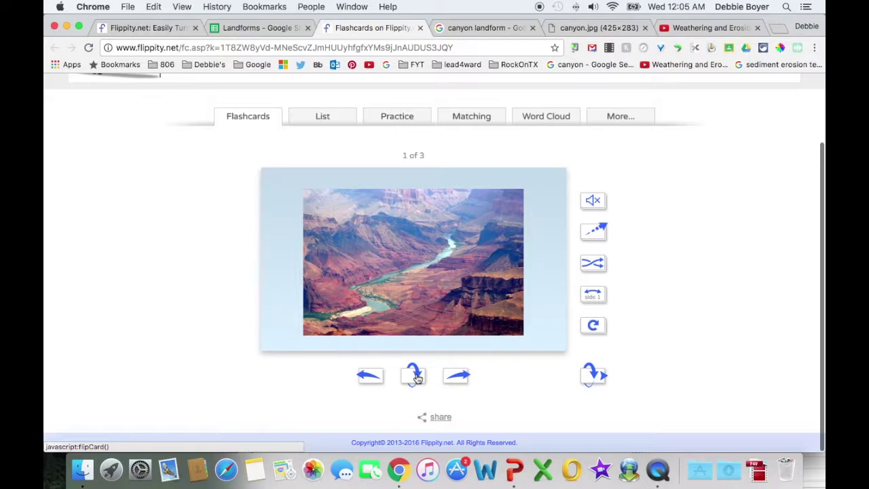
{"action": "left_click", "coordinate": [455, 381]}
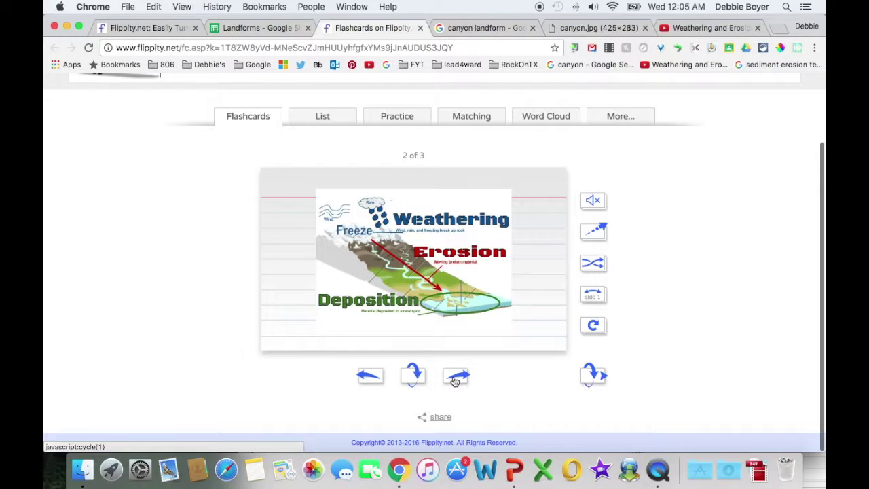
{"action": "left_click", "coordinate": [414, 377]}
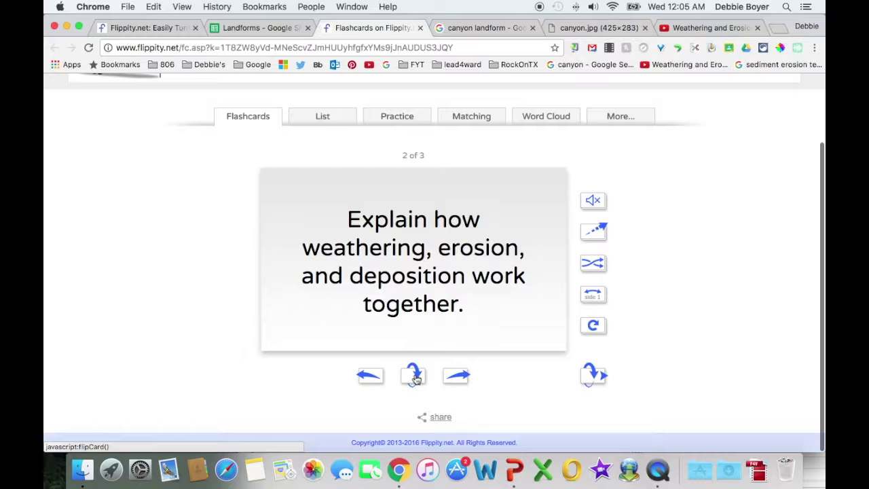
{"action": "left_click", "coordinate": [454, 377]}
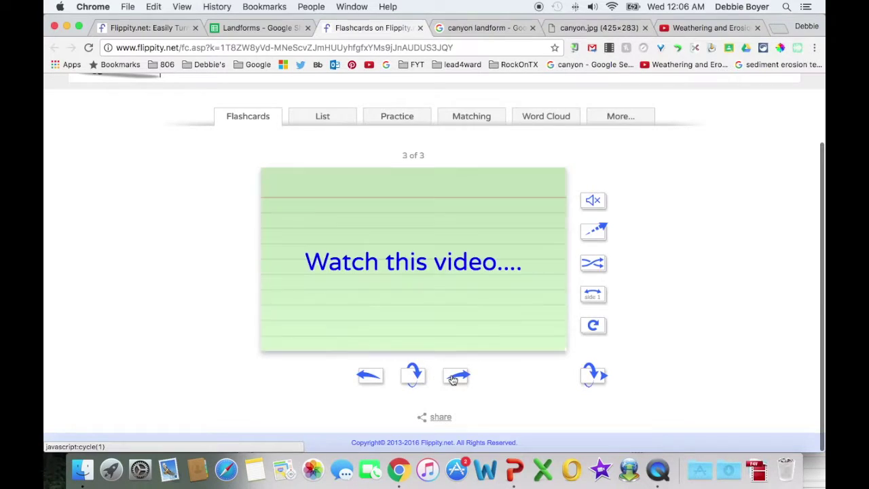
{"action": "left_click", "coordinate": [415, 378]}
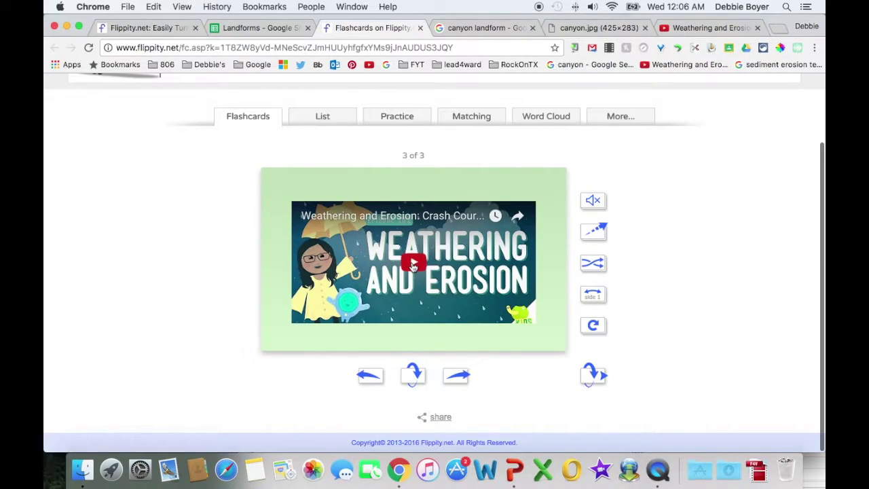
{"action": "left_click", "coordinate": [371, 380]}
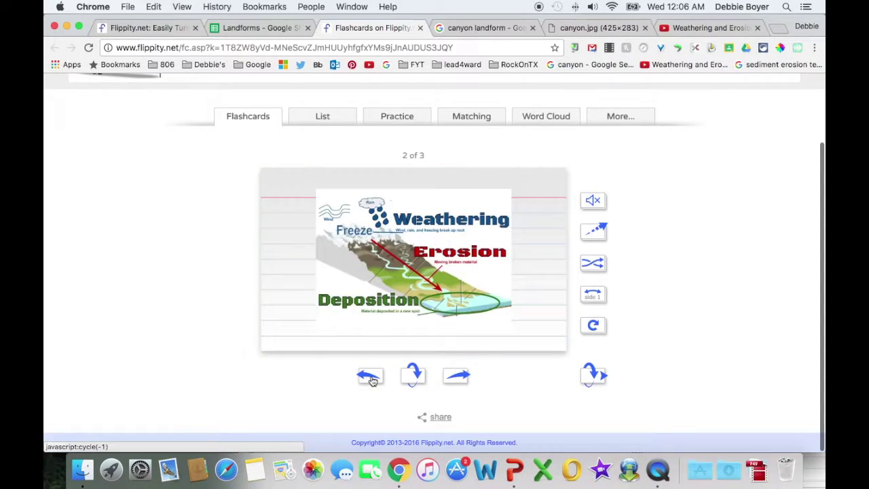
{"action": "left_click", "coordinate": [370, 381]}
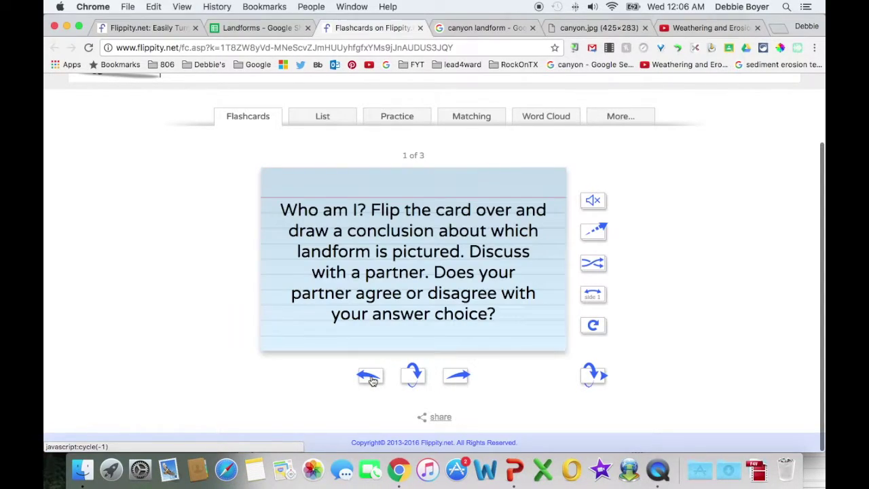
Toggle card sound on and off, then remove the first two cards, leaving the video card
{"action": "left_click", "coordinate": [593, 201]}
{"action": "left_click", "coordinate": [597, 206]}
{"action": "left_click", "coordinate": [600, 234]}
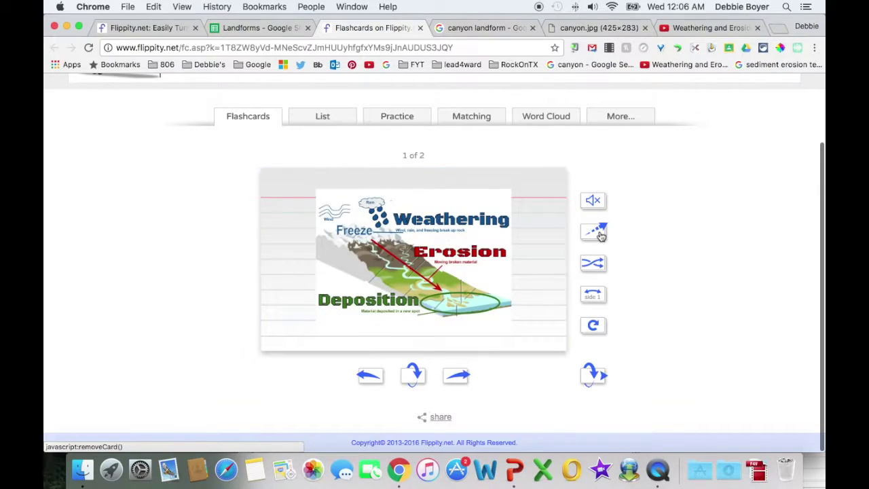
{"action": "left_click", "coordinate": [601, 234]}
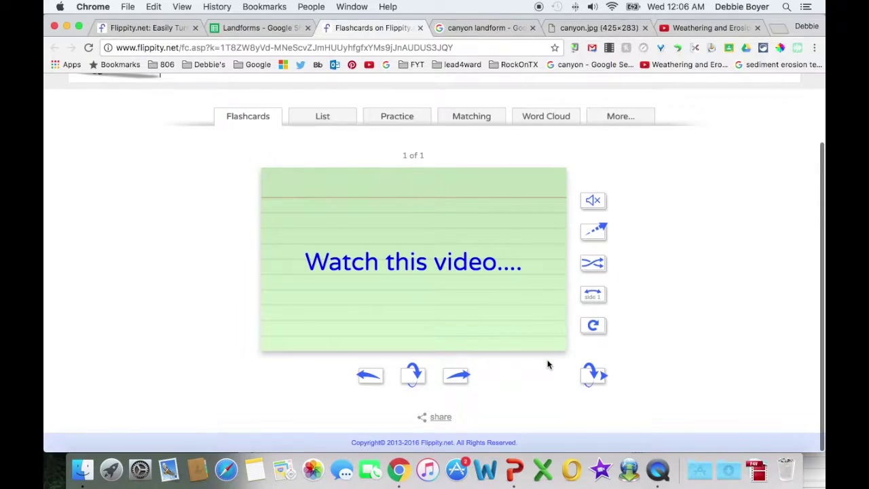
Reveal the share link, then view and close the flashcards' QR code page
{"action": "left_click", "coordinate": [441, 418]}
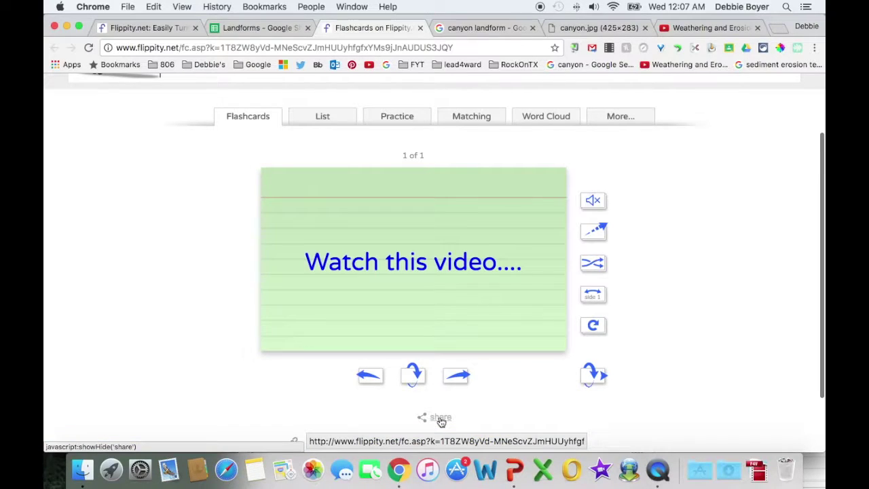
{"action": "scroll", "coordinate": [494, 406], "scroll_direction": "down", "scroll_amount": 3}
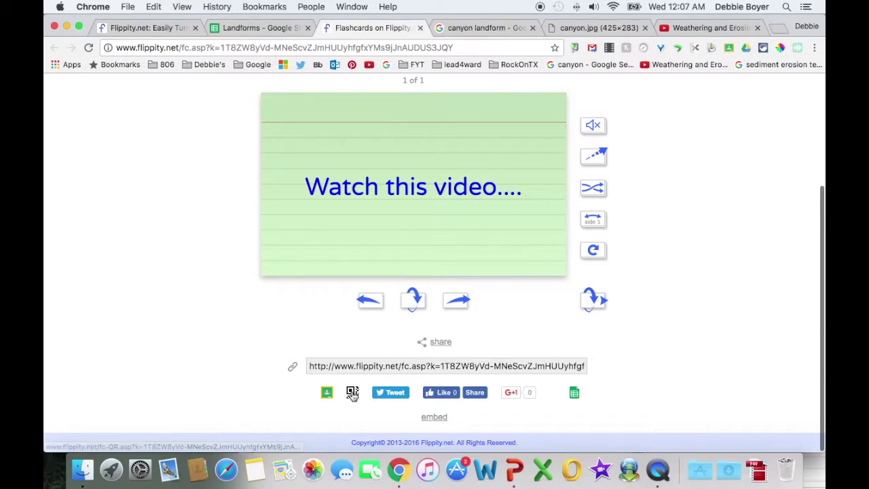
{"action": "left_click", "coordinate": [352, 394]}
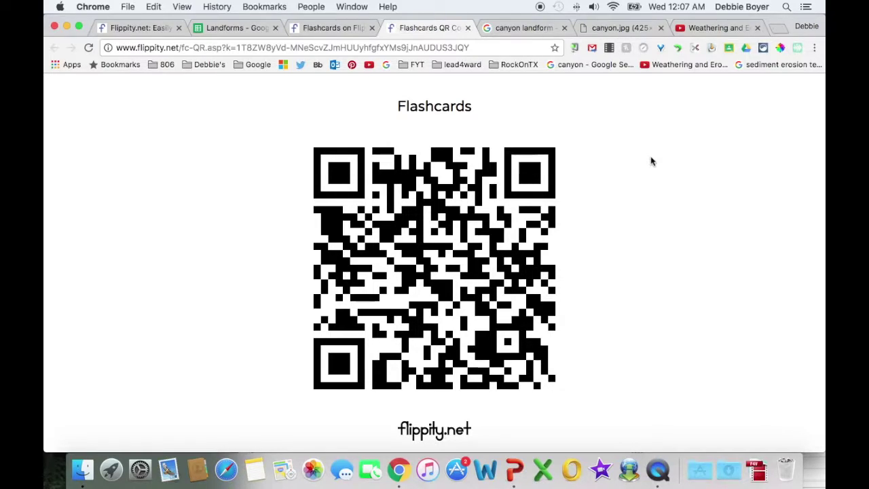
{"action": "left_click", "coordinate": [469, 28]}
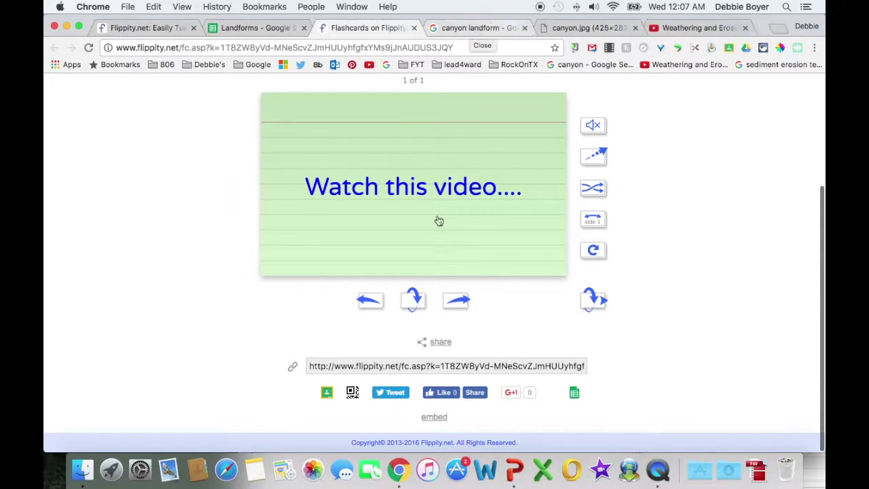
{"action": "left_click", "coordinate": [405, 367]}
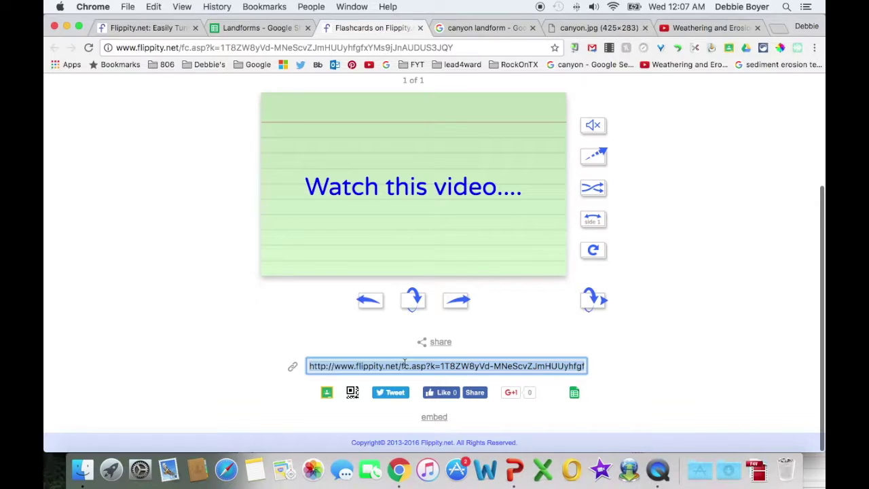
{"action": "left_click", "coordinate": [686, 290]}
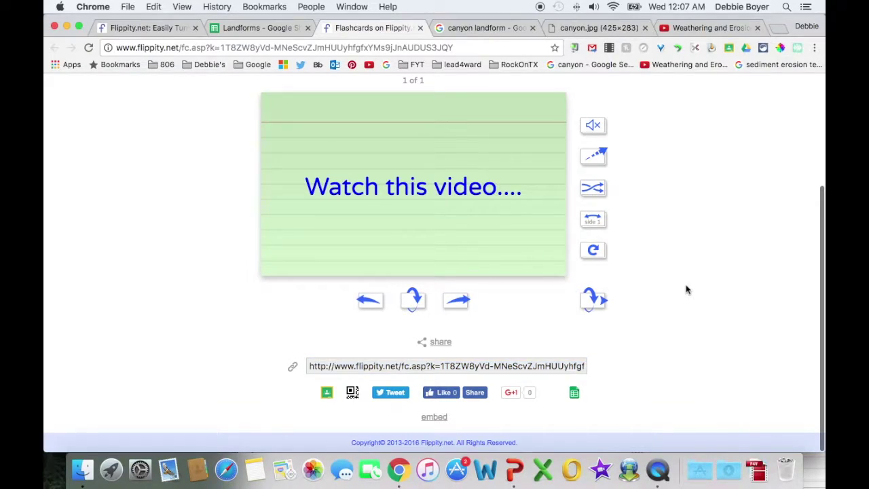
{"action": "scroll", "coordinate": [686, 290], "scroll_direction": "up", "scroll_amount": 2}
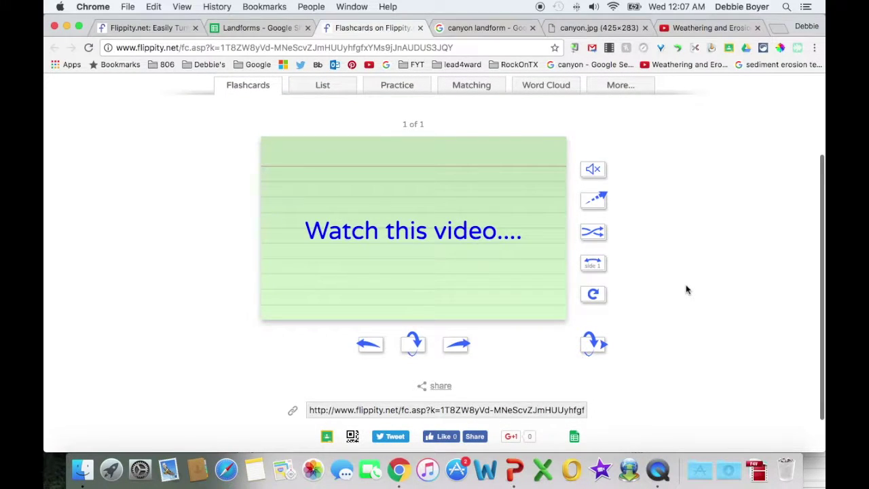